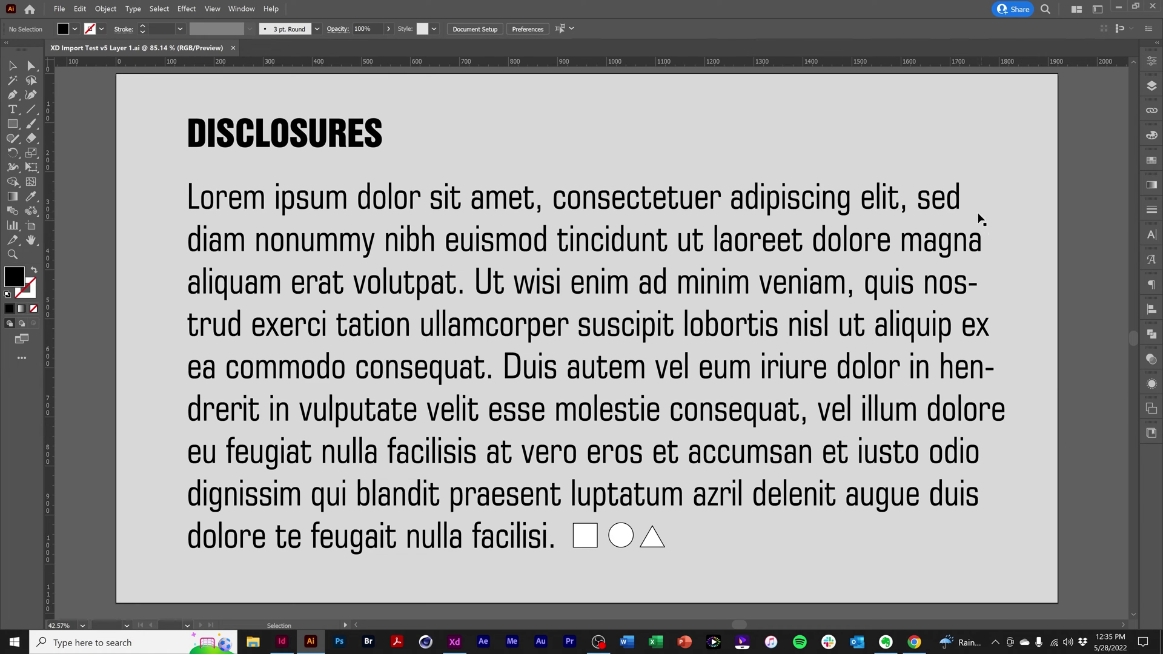
Select the paragraph text frame, show the Layers panel, then deselect the text.
left_click(953, 211)
left_click(1153, 85)
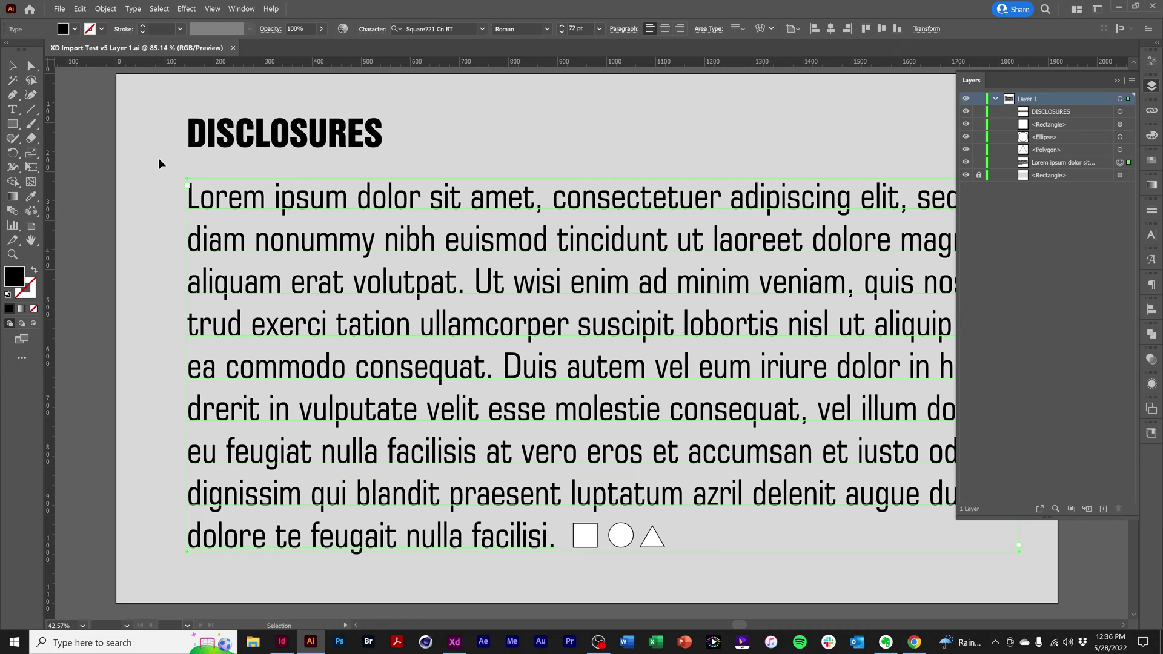
left_click(610, 602)
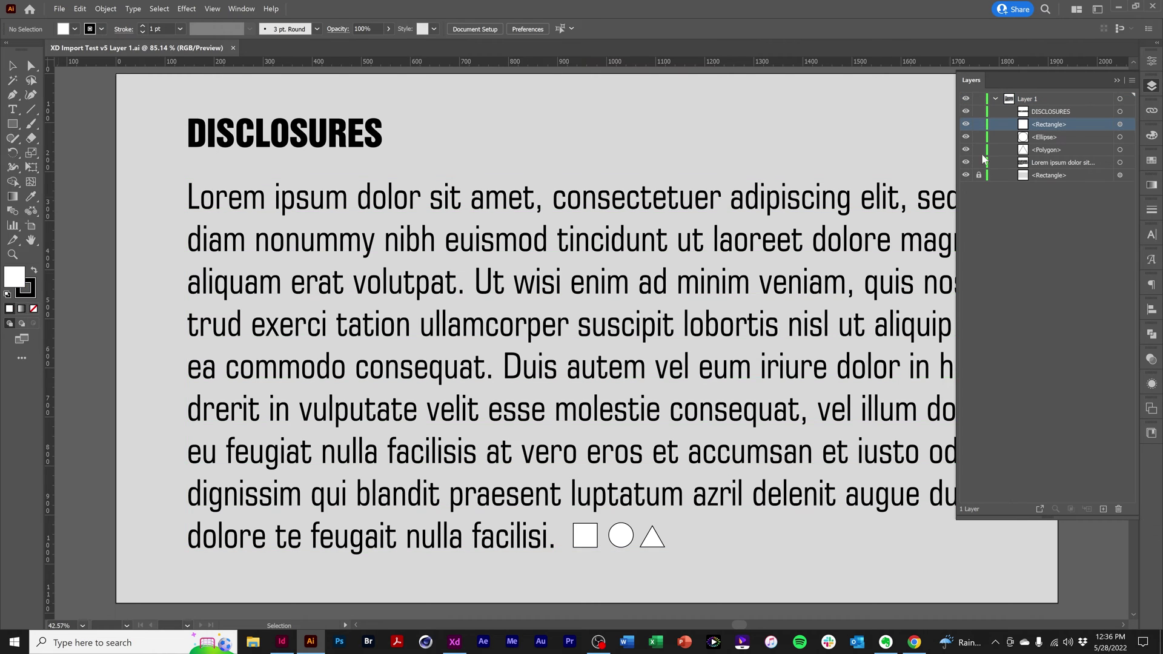
Target the square, circle and triangle individually to confirm they're separate, then switch to Adobe XD.
left_click(1120, 125)
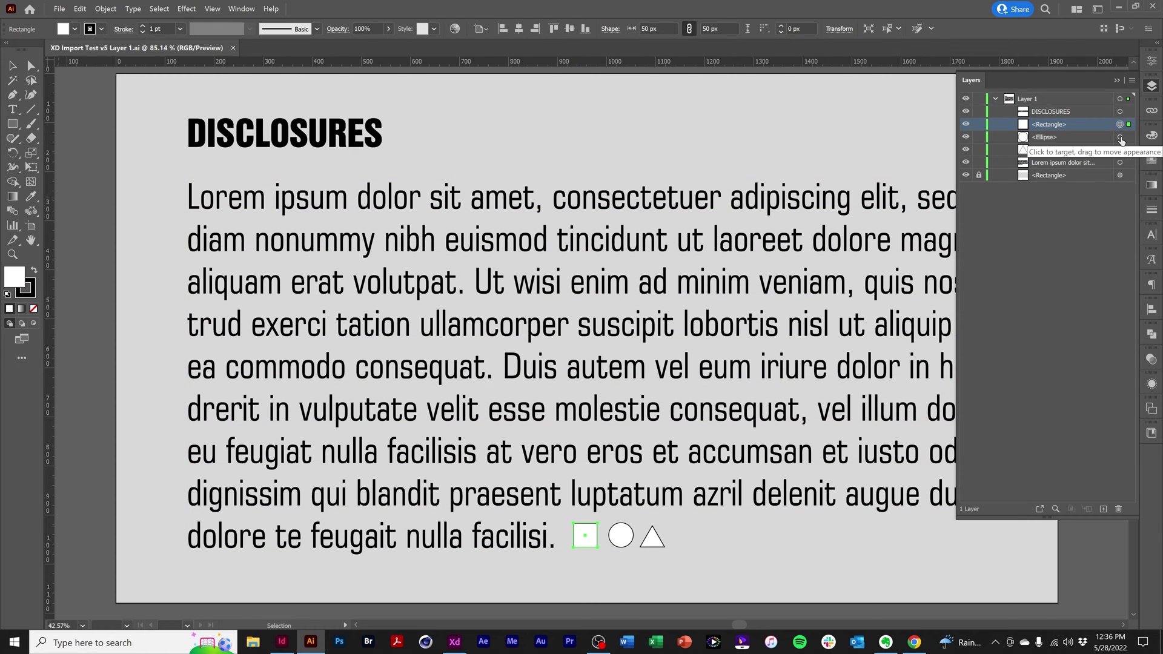
left_click(1120, 137)
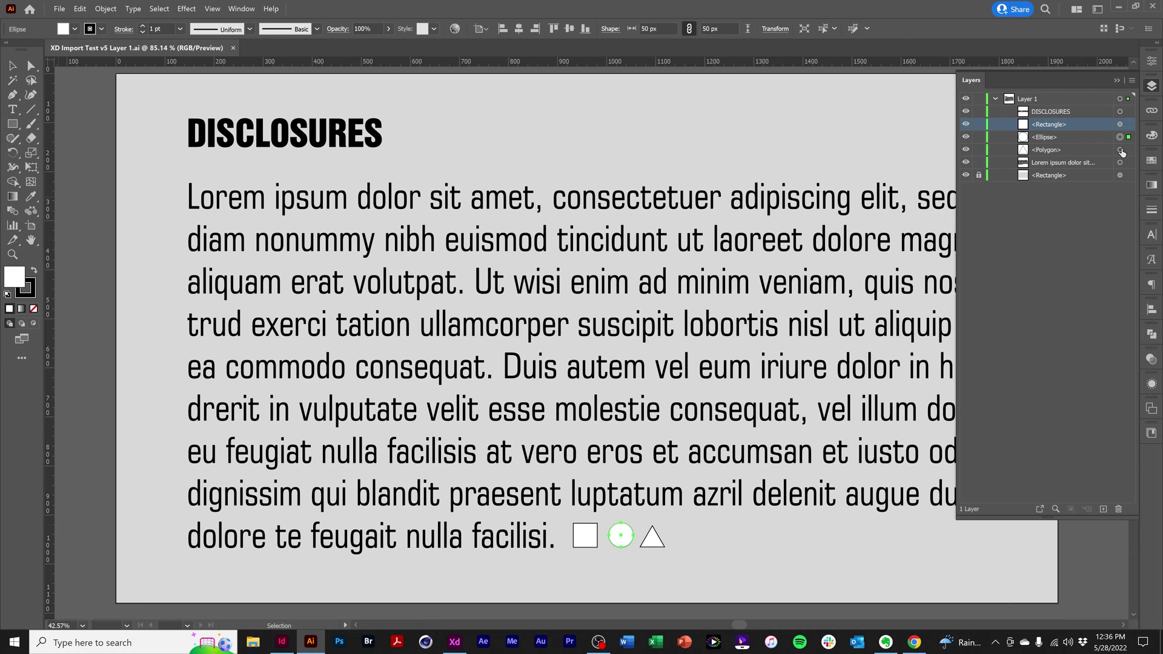
left_click(1121, 149)
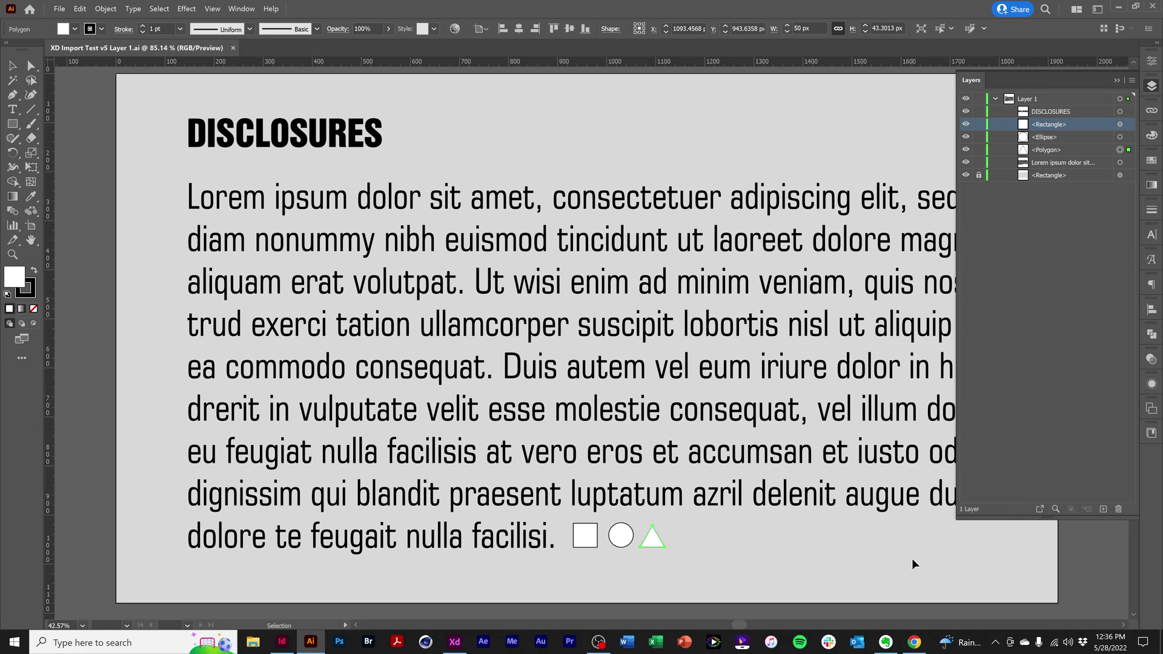
key("alt+Tab")
key("alt+Tab")
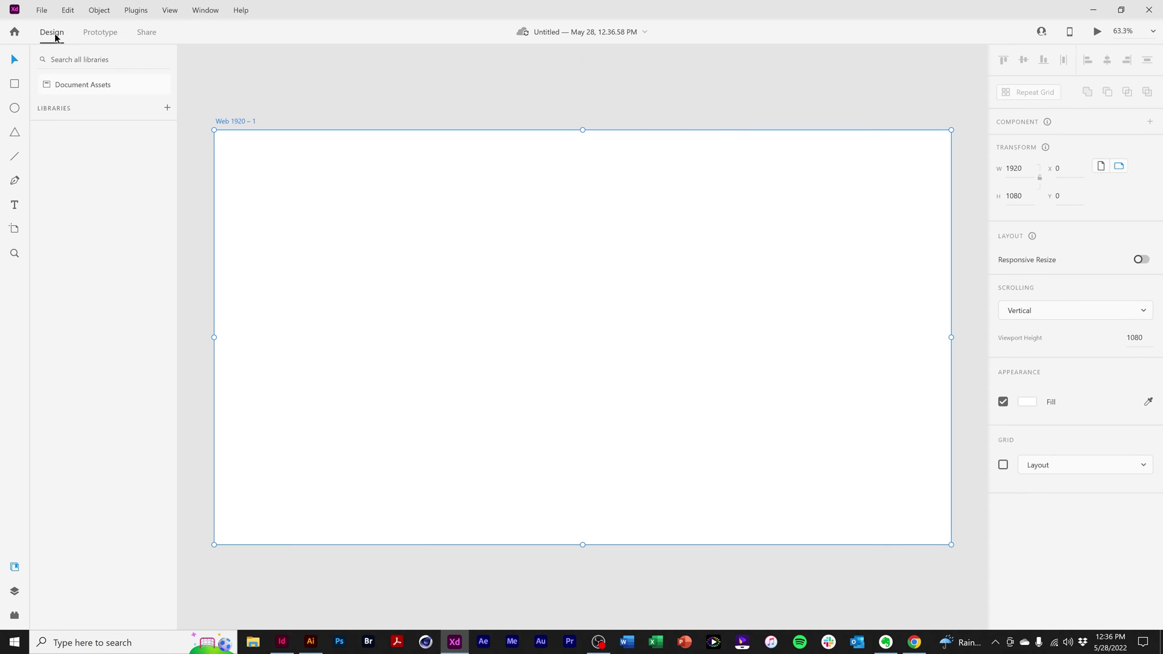
Import the Illustrator file XD Import Test v5 Layer 1.ai into the XD document.
left_click(43, 11)
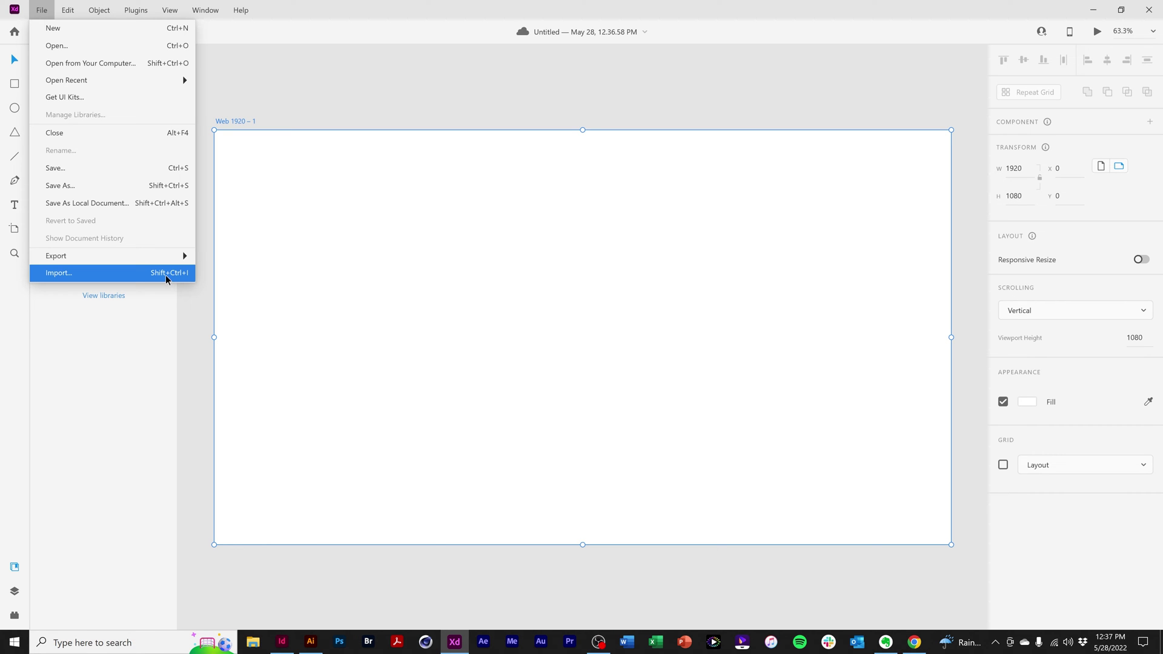
left_click(131, 272)
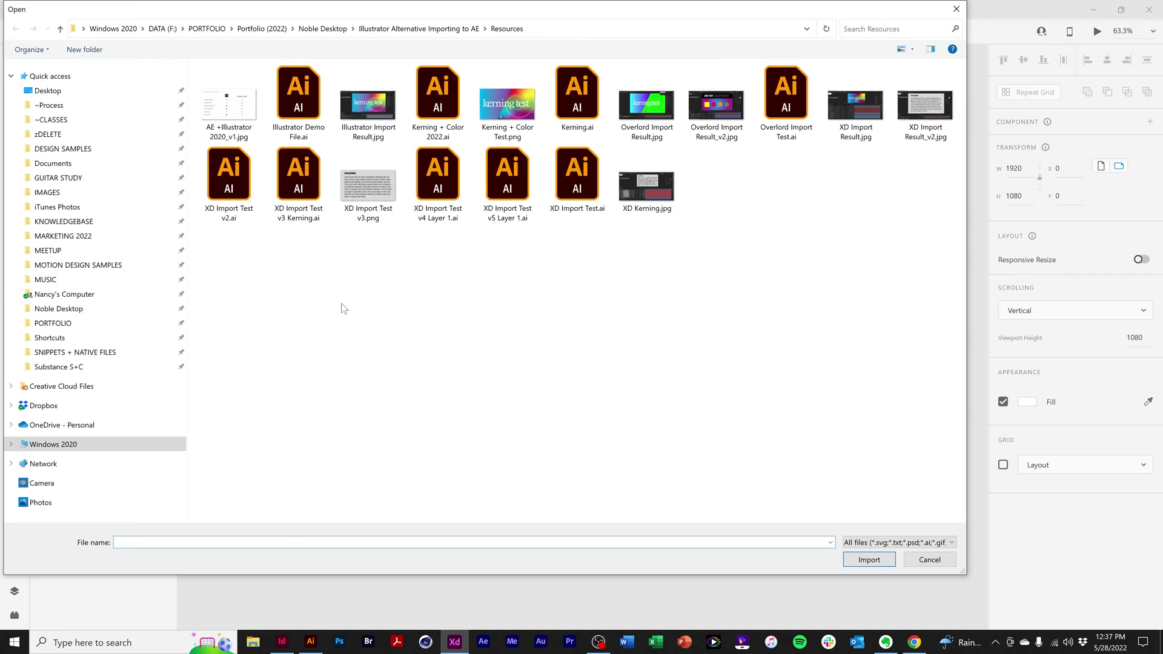
left_click(521, 175)
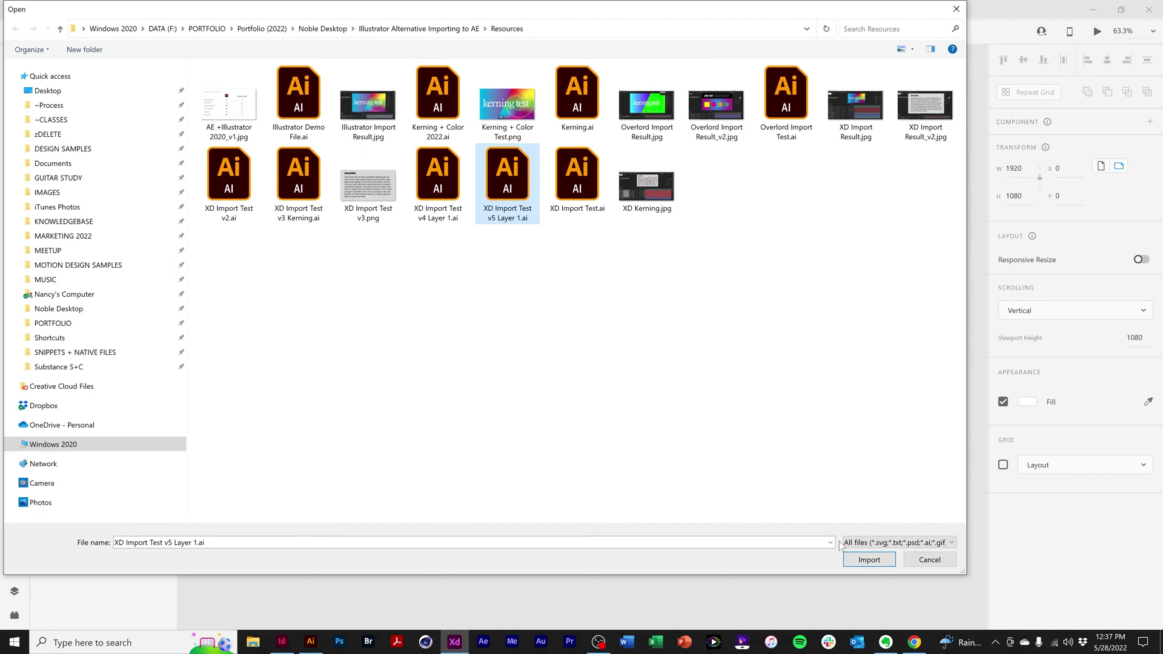
left_click(879, 564)
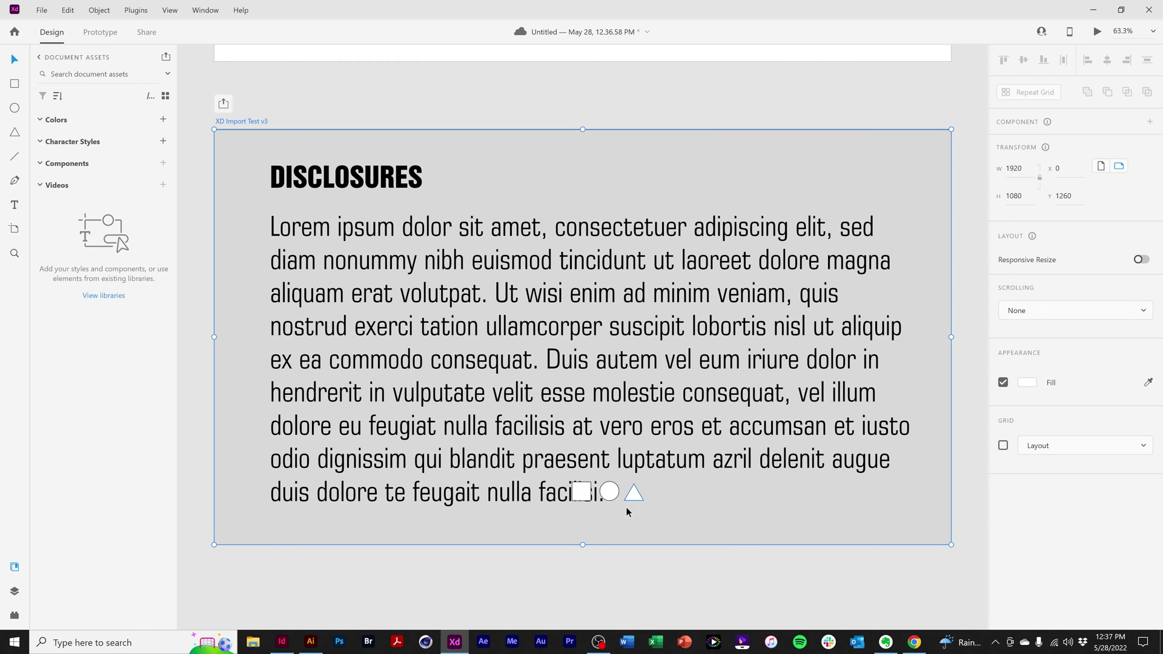
Select all the DISCLOSURES artwork and export it to After Effects.
left_click(680, 564)
left_click(68, 10)
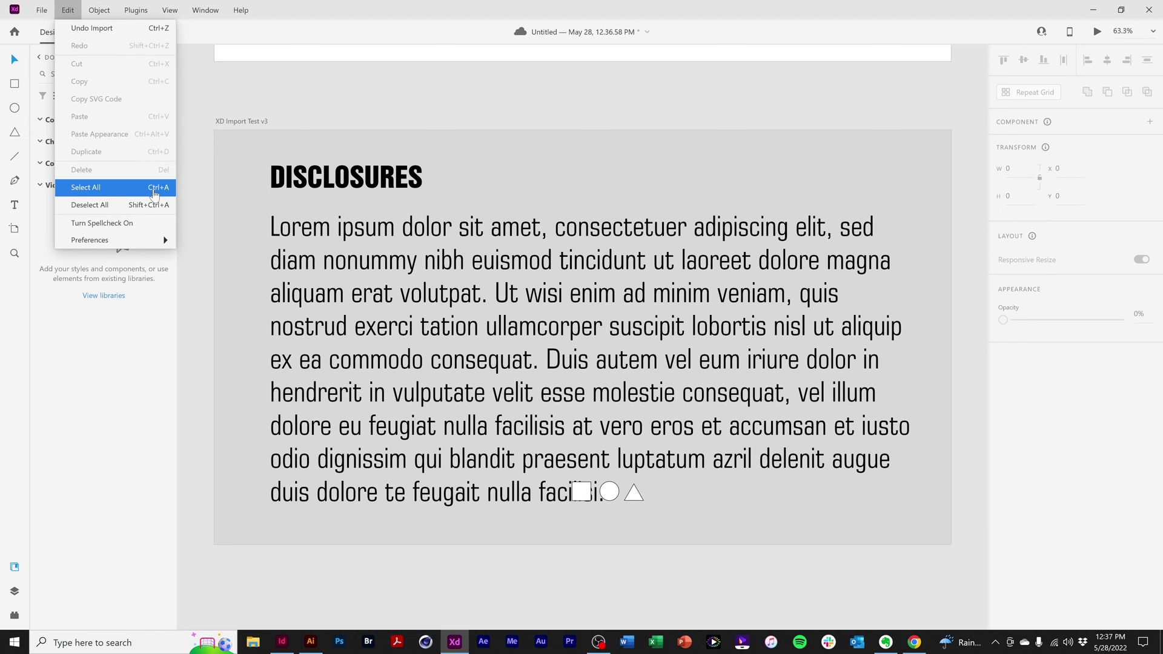
left_click(155, 194)
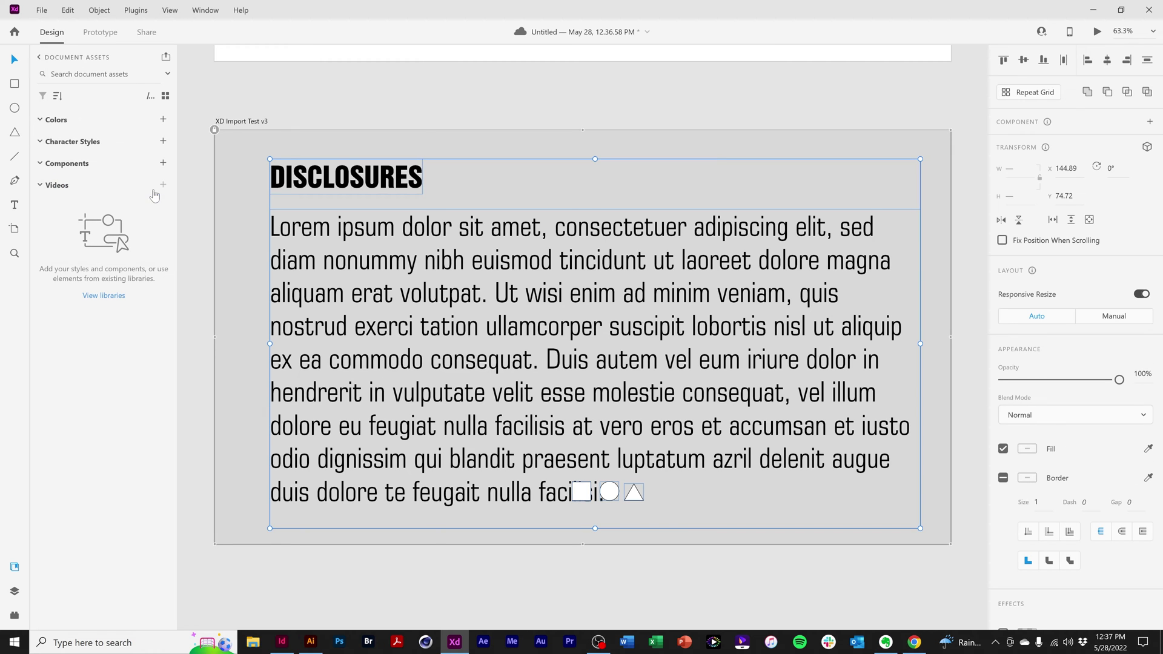
left_click(43, 10)
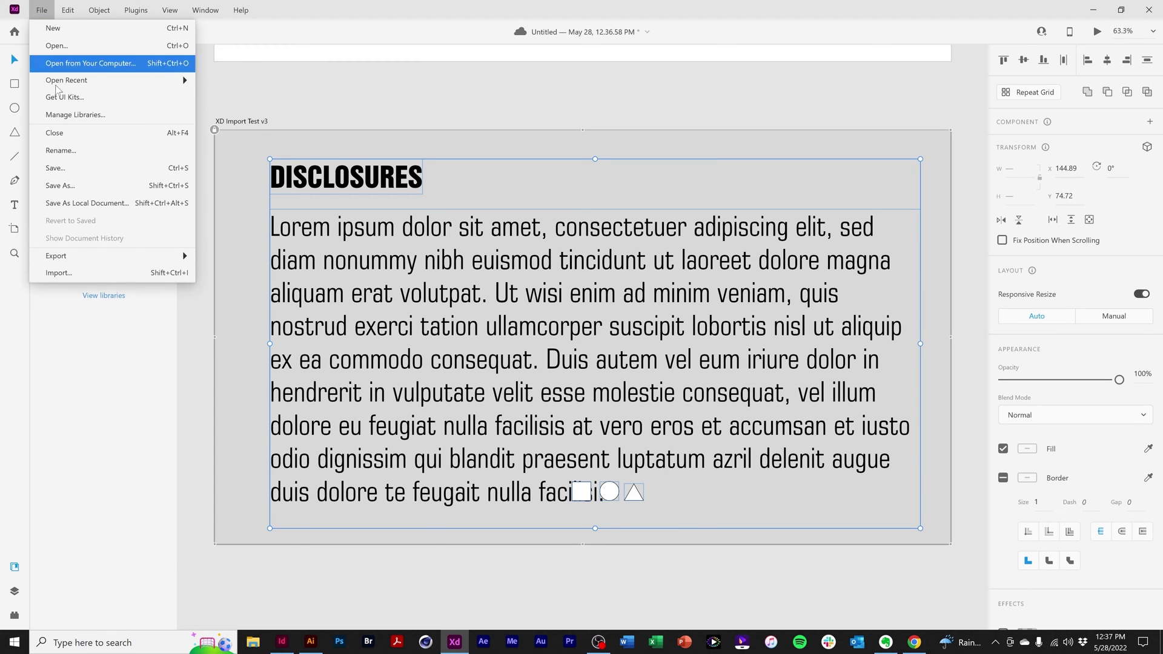
mouse_move(92, 254)
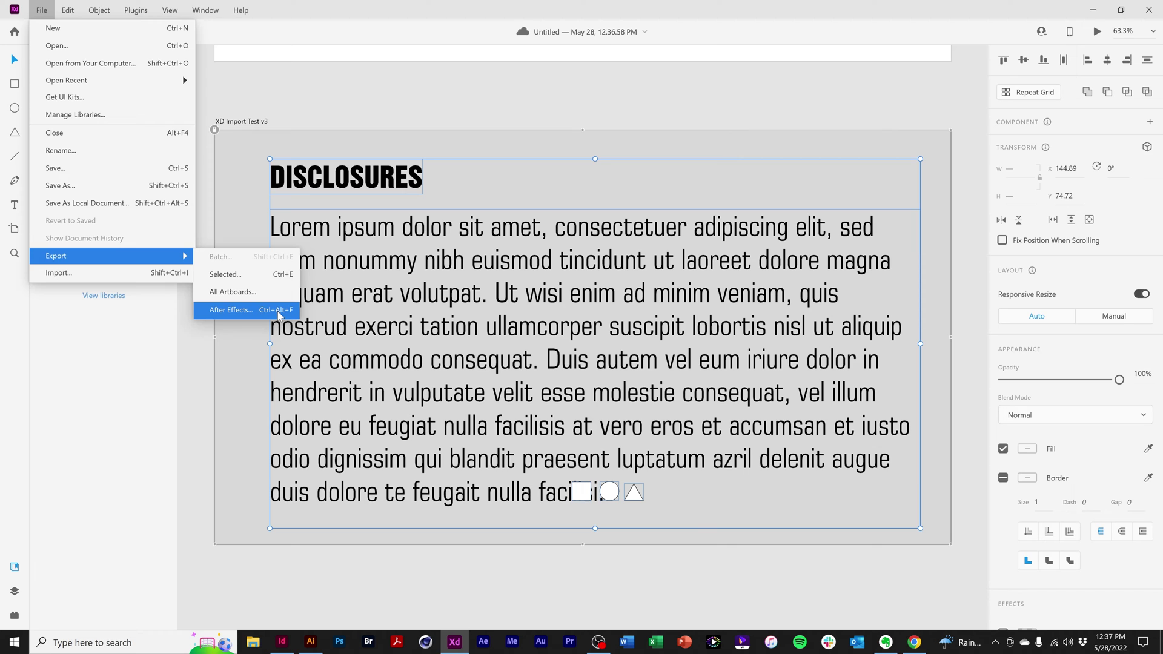
left_click(279, 310)
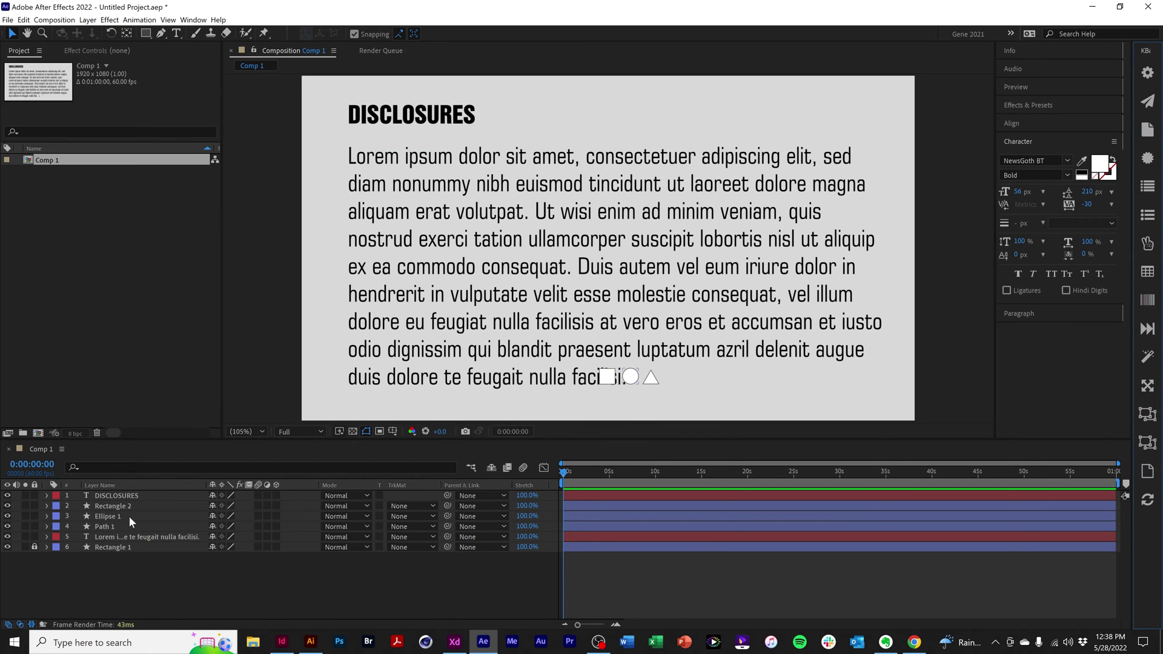
Use the Type tool to check the paragraph and DISCLOSURES title layers are editable text.
left_click(128, 537)
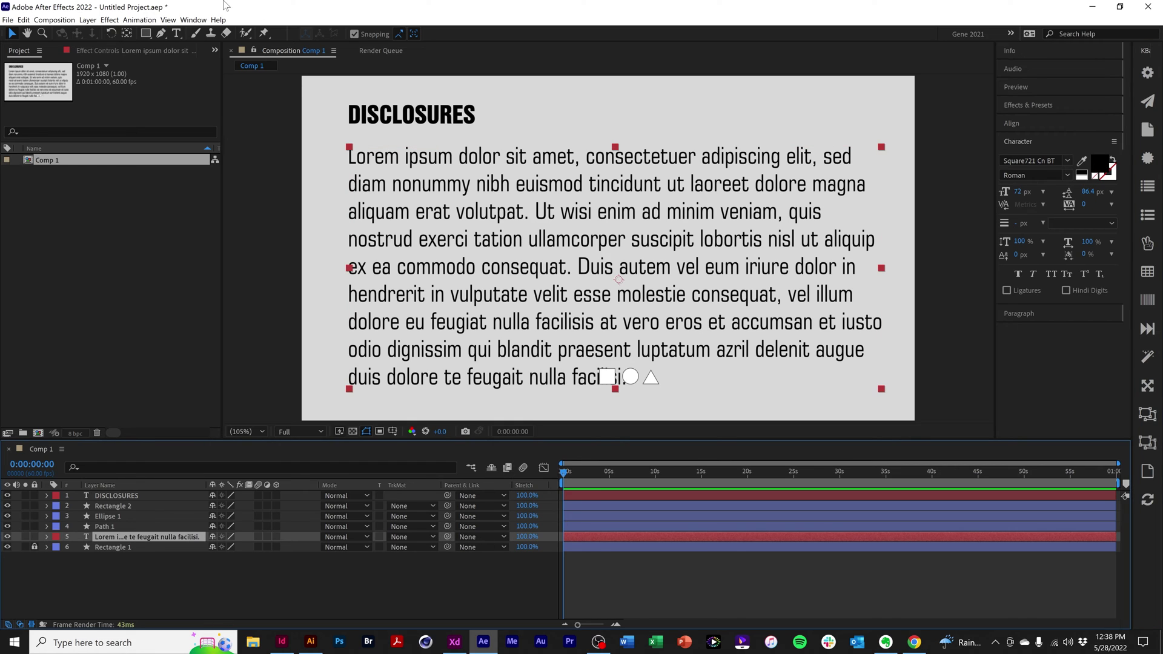
left_click(177, 33)
left_click(386, 155)
left_click_drag(431, 179, 552, 369)
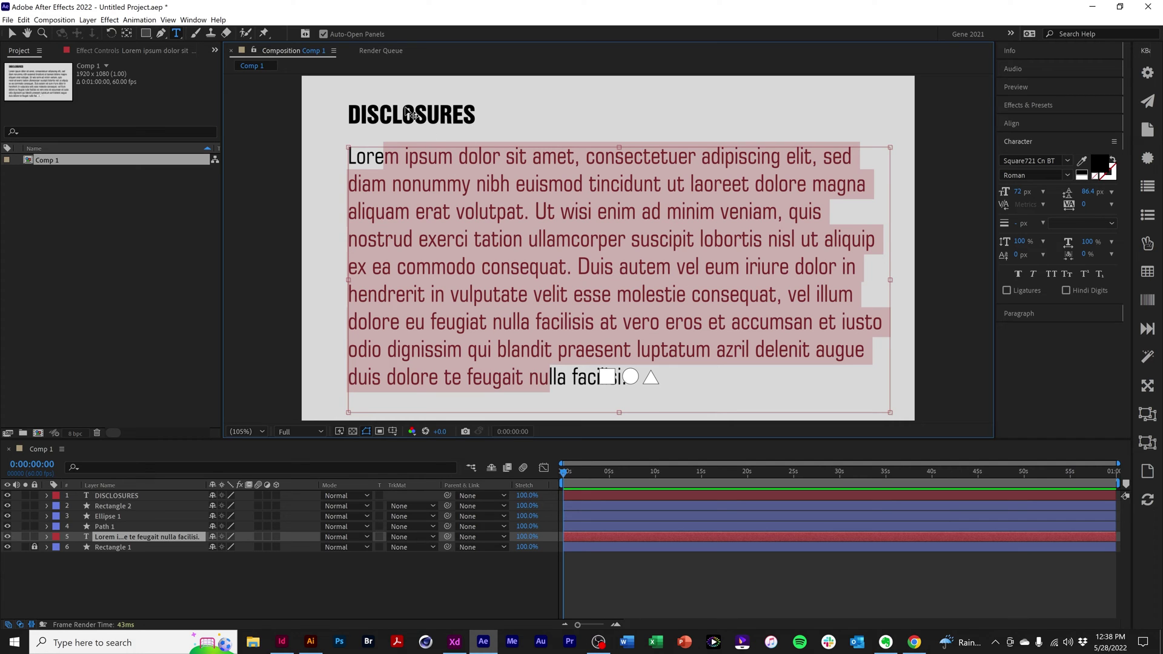
left_click(156, 497)
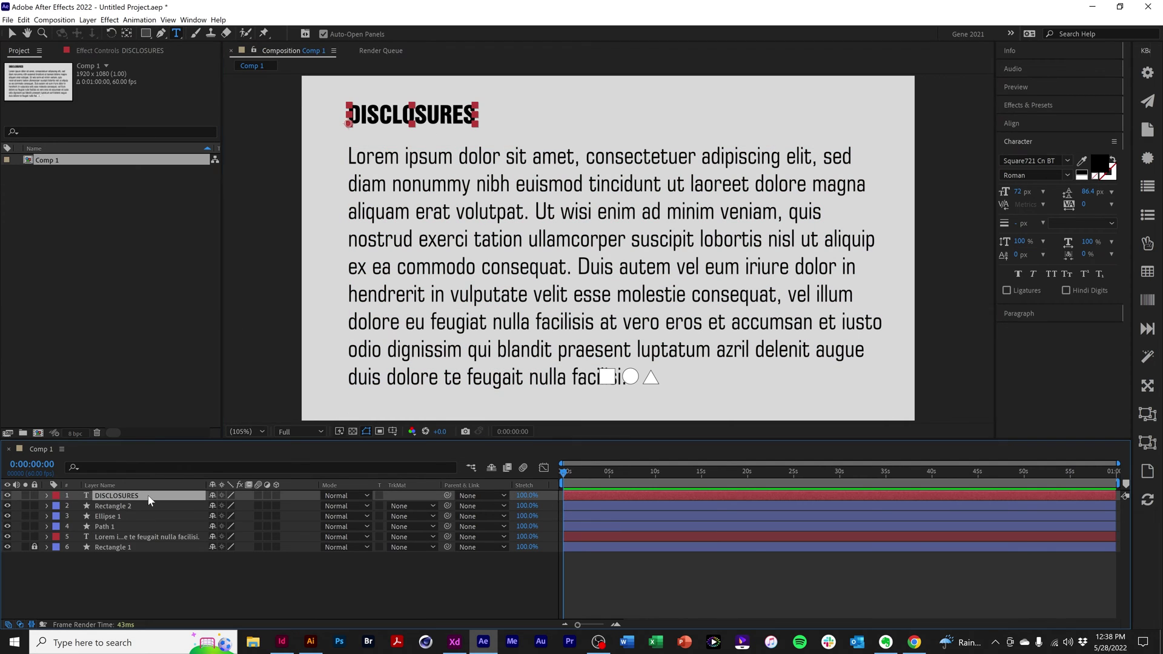
left_click_drag(378, 114, 429, 114)
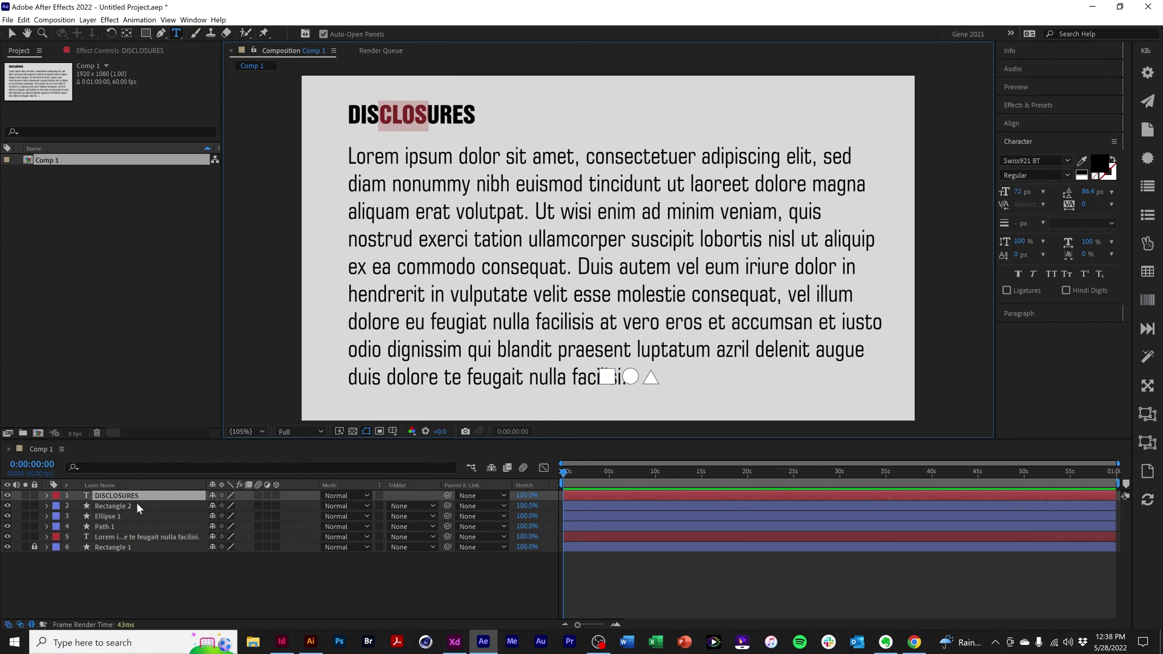
Nudge Rectangle 2, Ellipse 1 and Path 1 to the right, clear of 'facilisis.'.
left_click(113, 506)
left_click(135, 527, "shift")
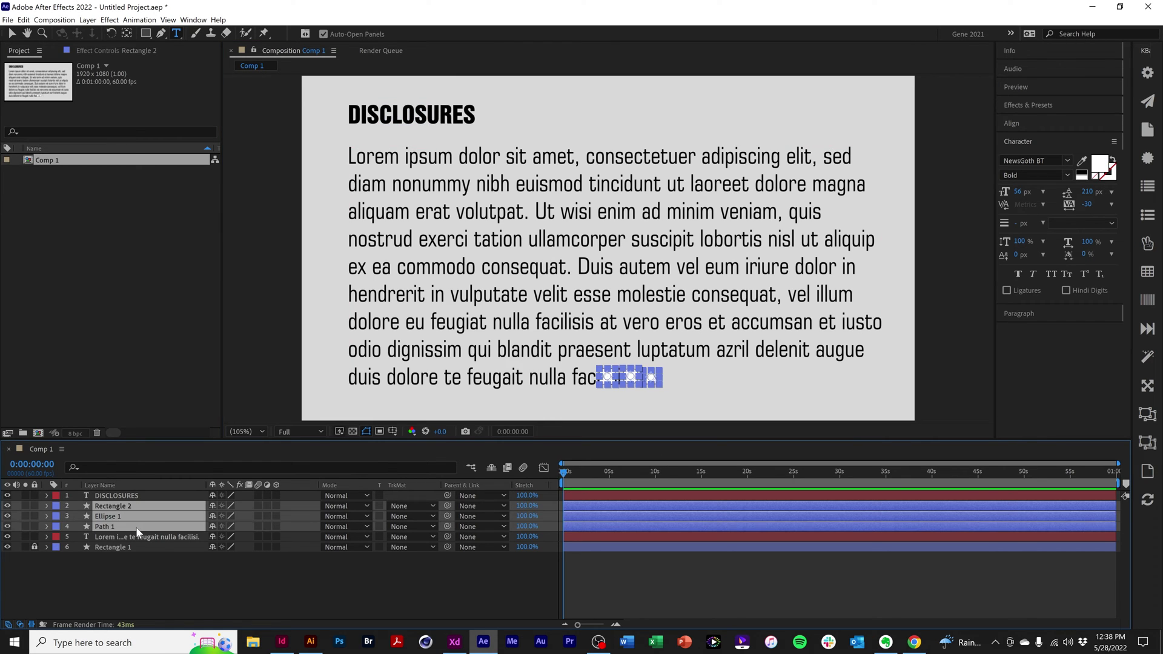
key("shift+Right")
key("shift+Right")
key("shift+Right")
key("shift+Right")
key("shift+Right")
key("shift+Right")
key("shift+Right")
key("shift+Right")
key("shift+Right")
key("shift+Right")
key("shift+Right")
key("shift+Right")
key("shift+Right")
key("shift+Right")
key("shift+Right")
key("shift+Right")
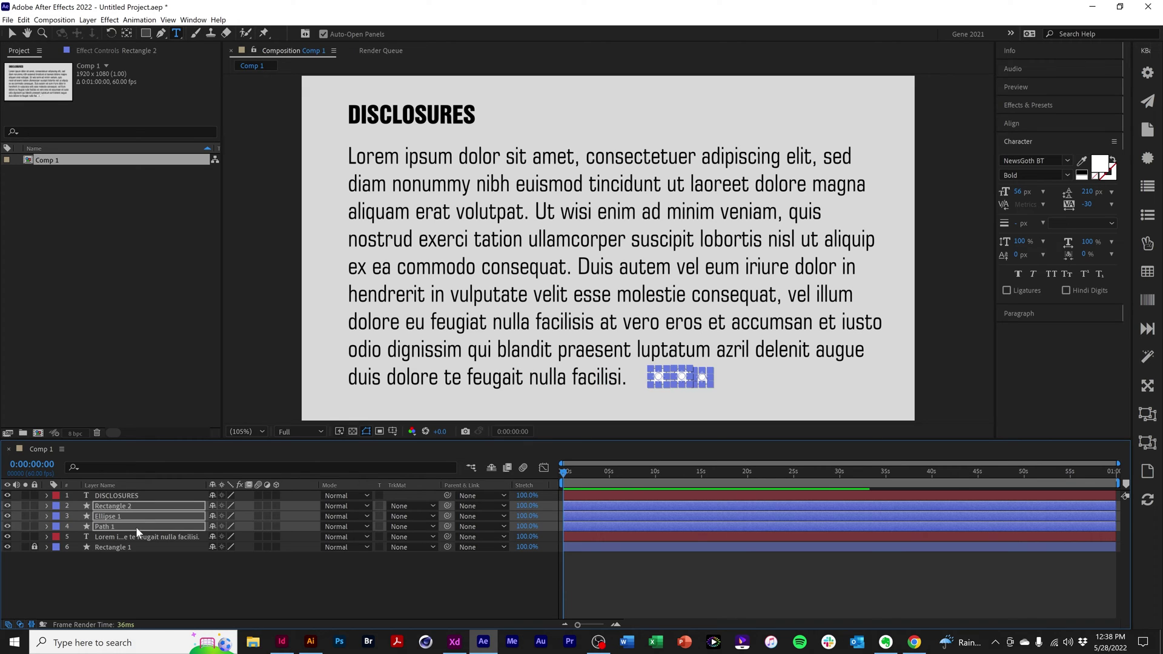
left_click(705, 593)
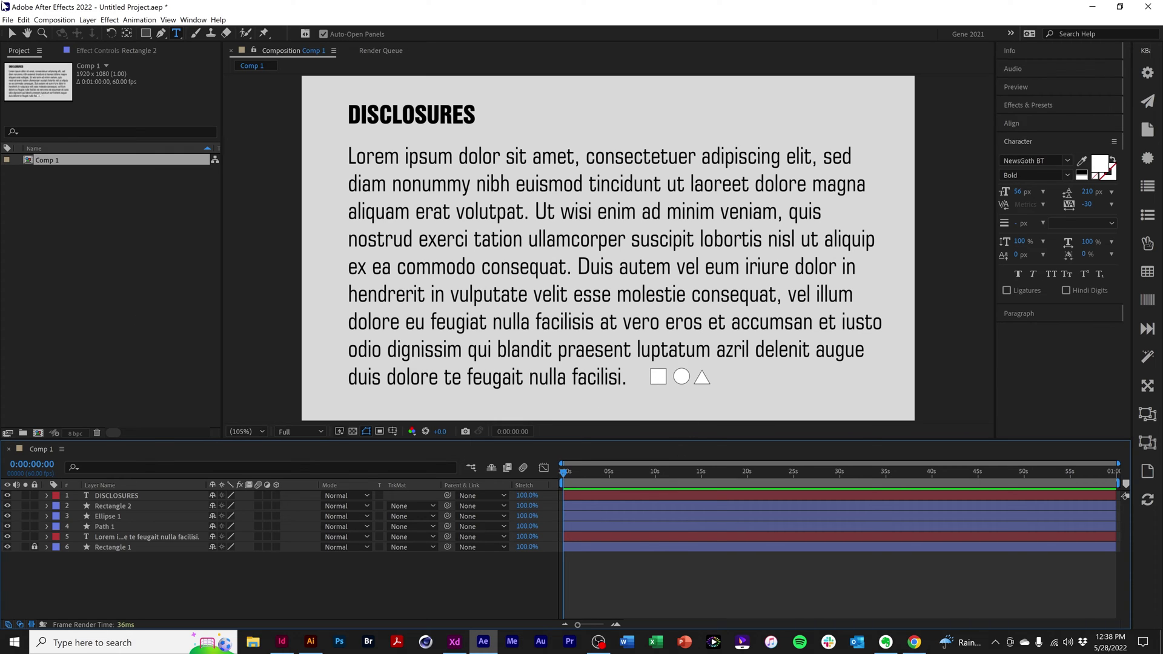
Give the small square a bright green fill and a 14 px dark stroke.
key("v")
left_click(659, 378)
left_click(455, 34)
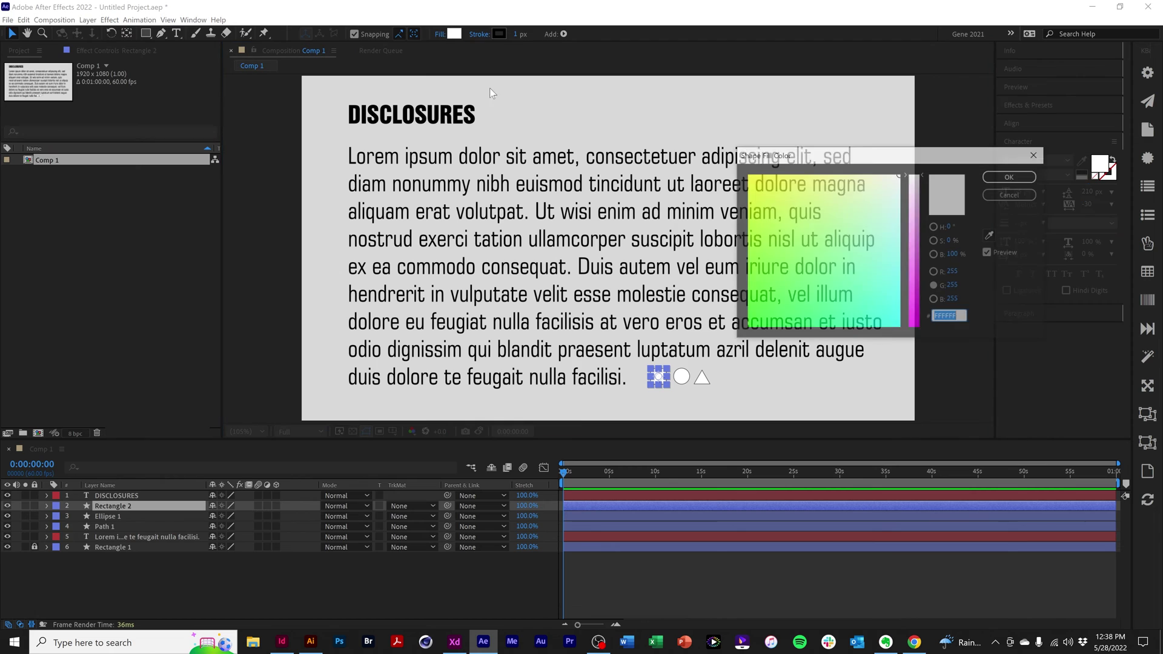
left_click(780, 259)
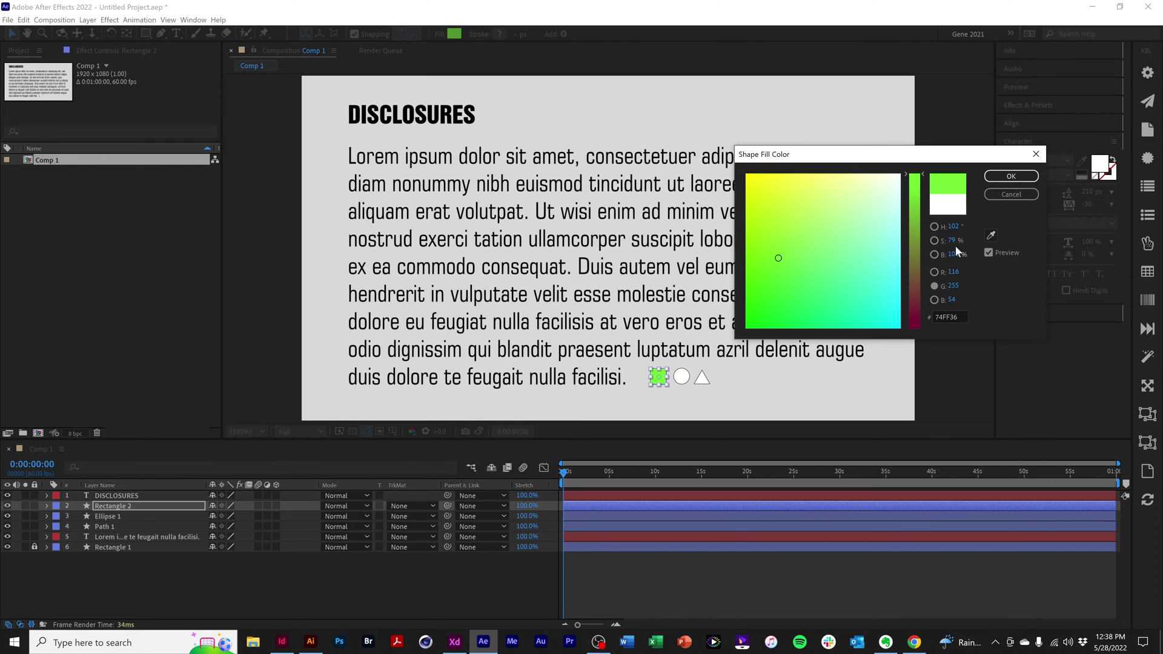
left_click(997, 177)
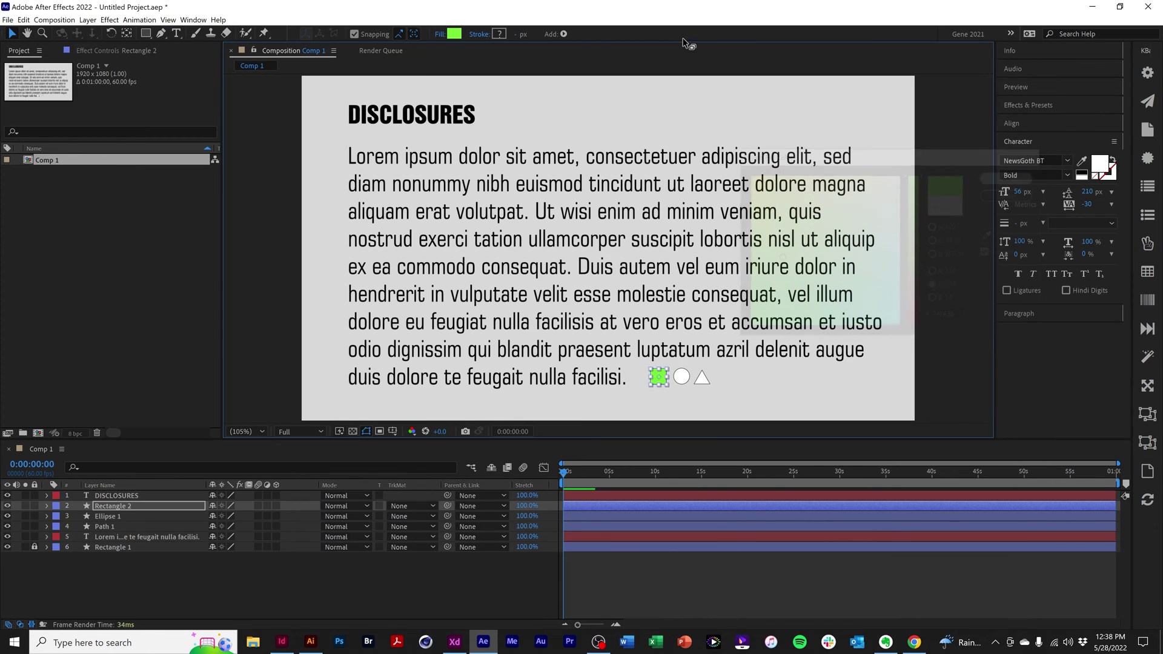
left_click(498, 33)
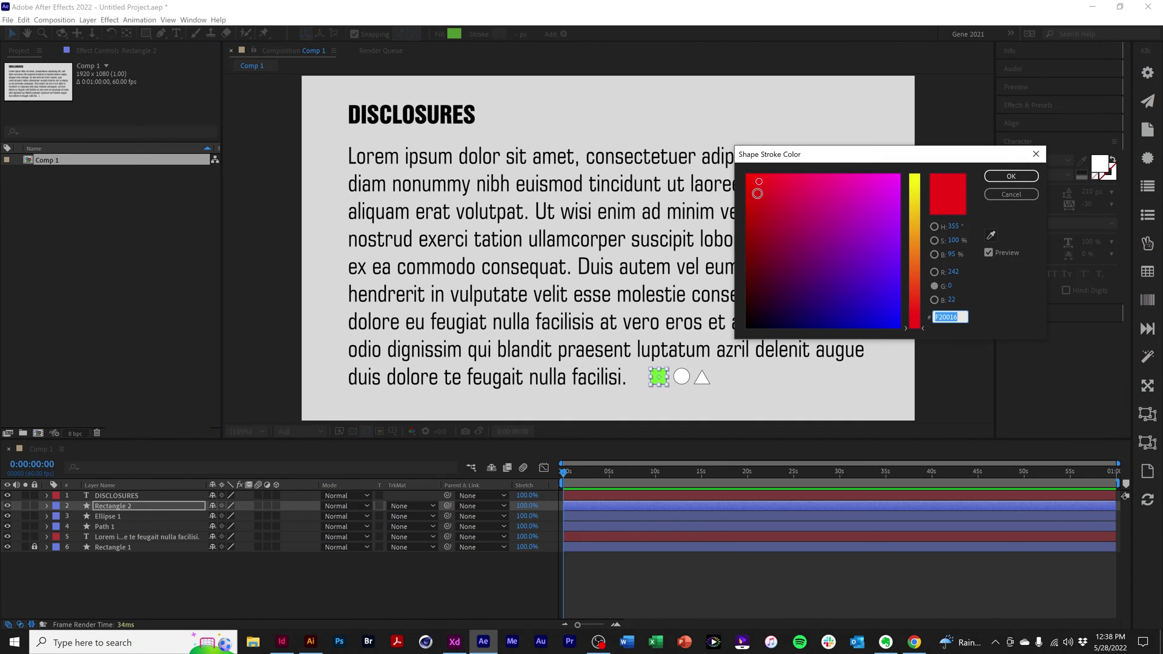
left_click(1027, 178)
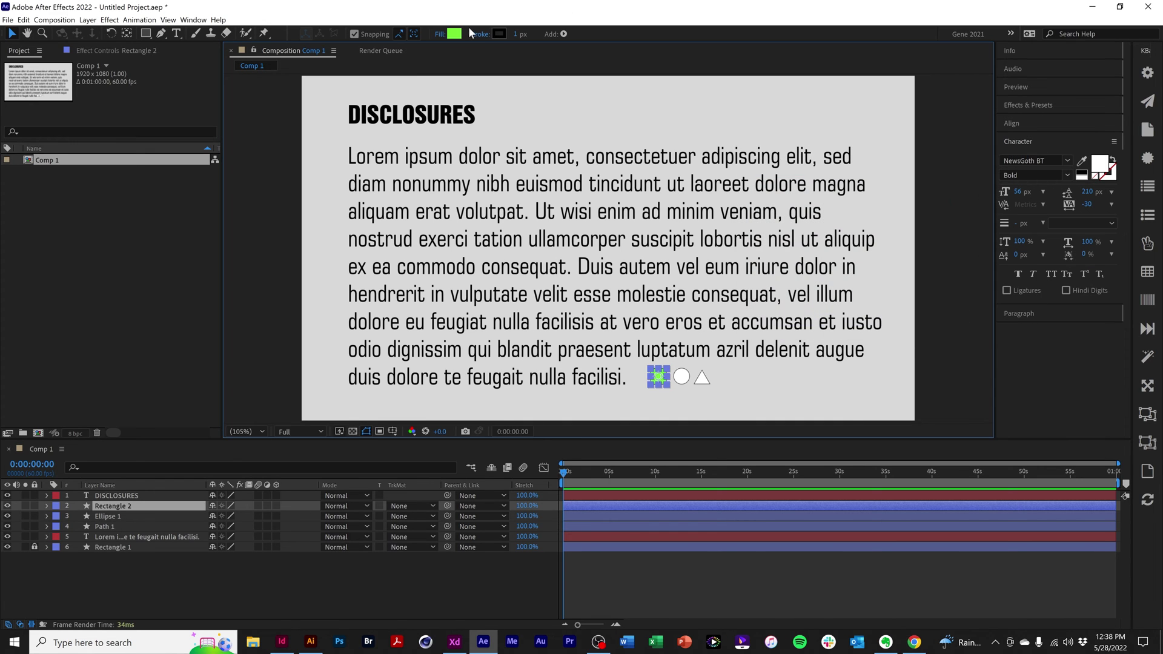
left_click_drag(516, 34, 527, 37)
left_click(968, 279)
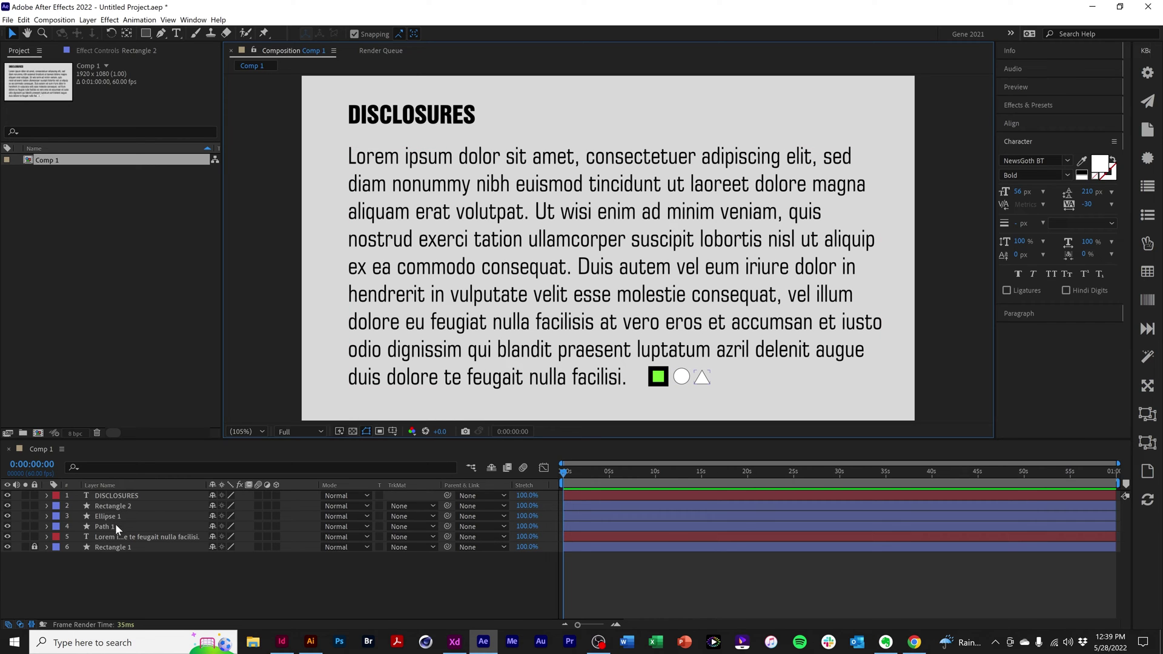
Select the paragraph text layer, then switch to Illustrator's Overlord Import Test.ai document.
left_click(132, 537)
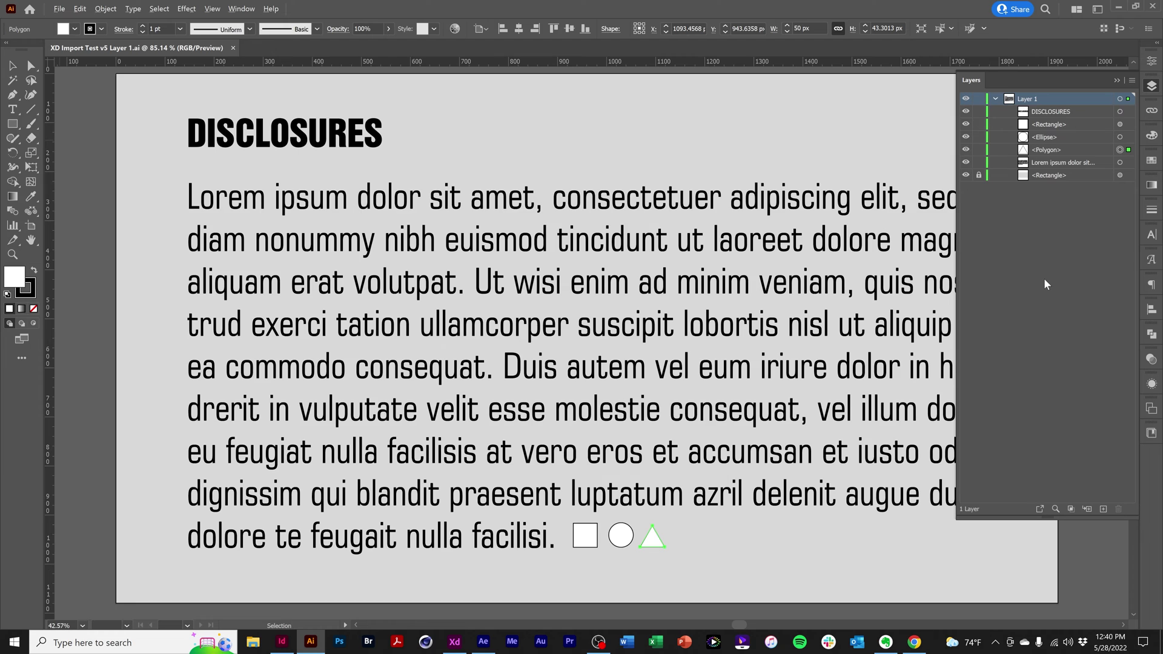
key("alt+Tab")
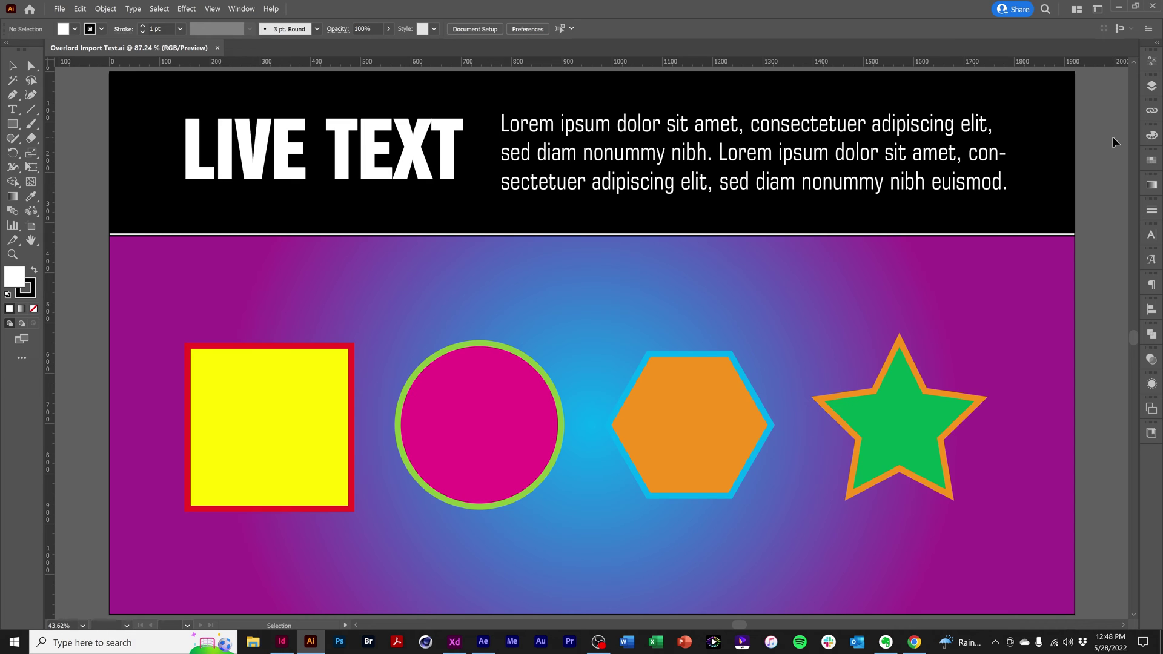
Open the Overlord extension panel in Illustrator, then switch to After Effects.
left_click(240, 10)
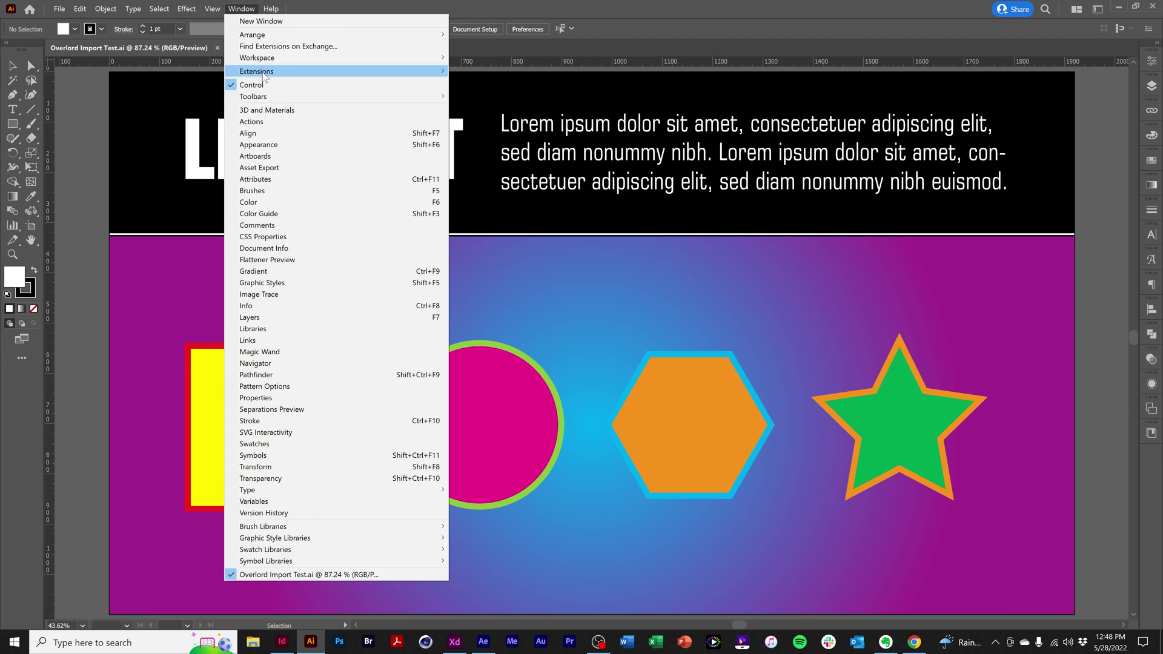
mouse_move(261, 72)
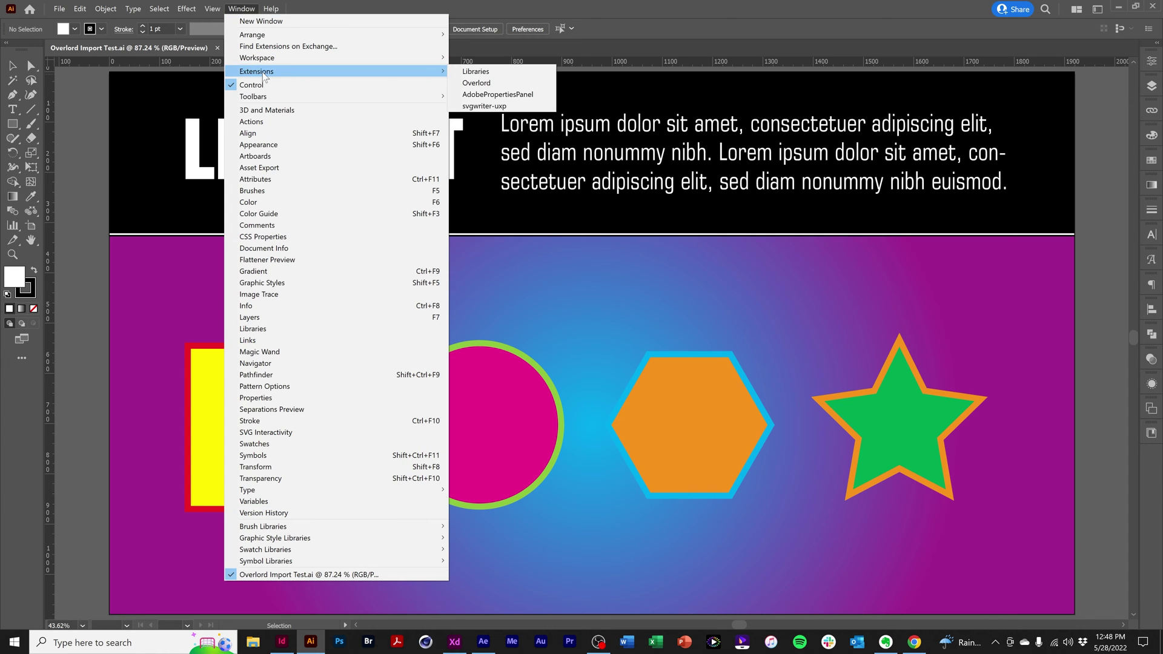
left_click(497, 88)
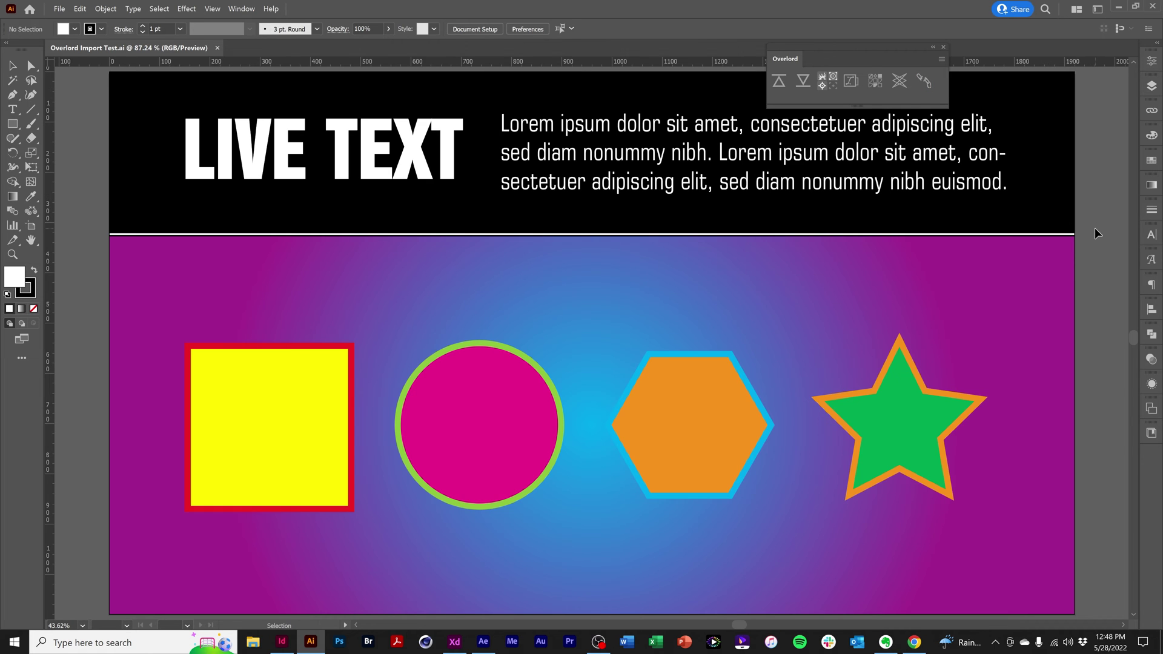
key("alt+Tab")
key("alt+Tab")
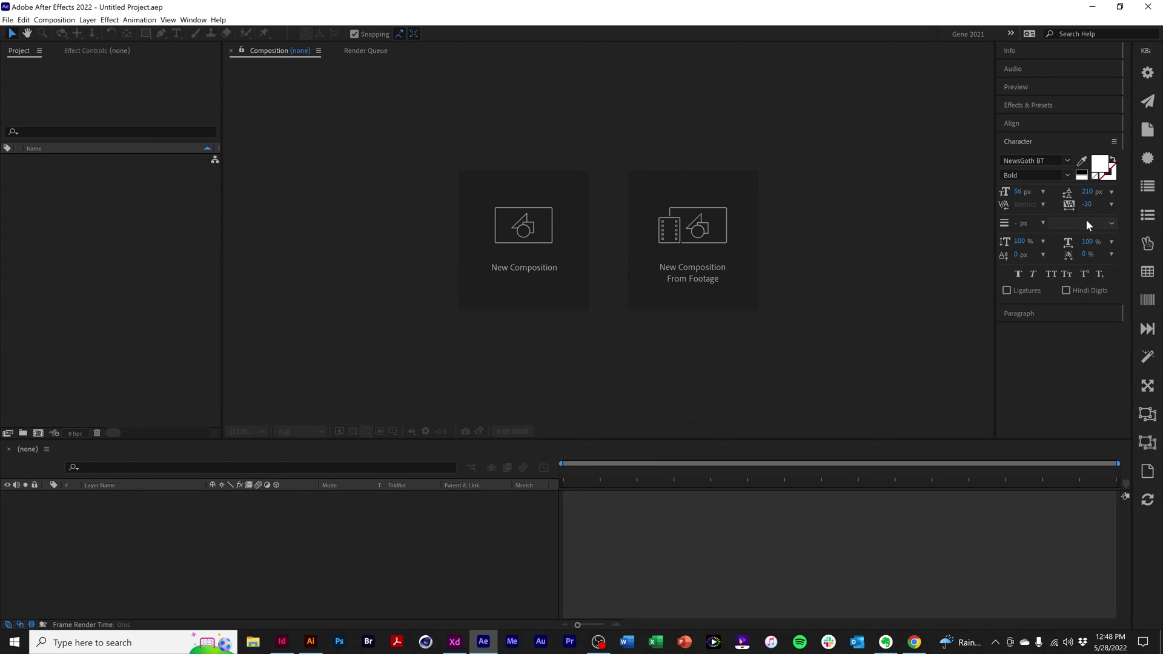
Open the Overlord extension panel in After Effects and widen it.
left_click(192, 20)
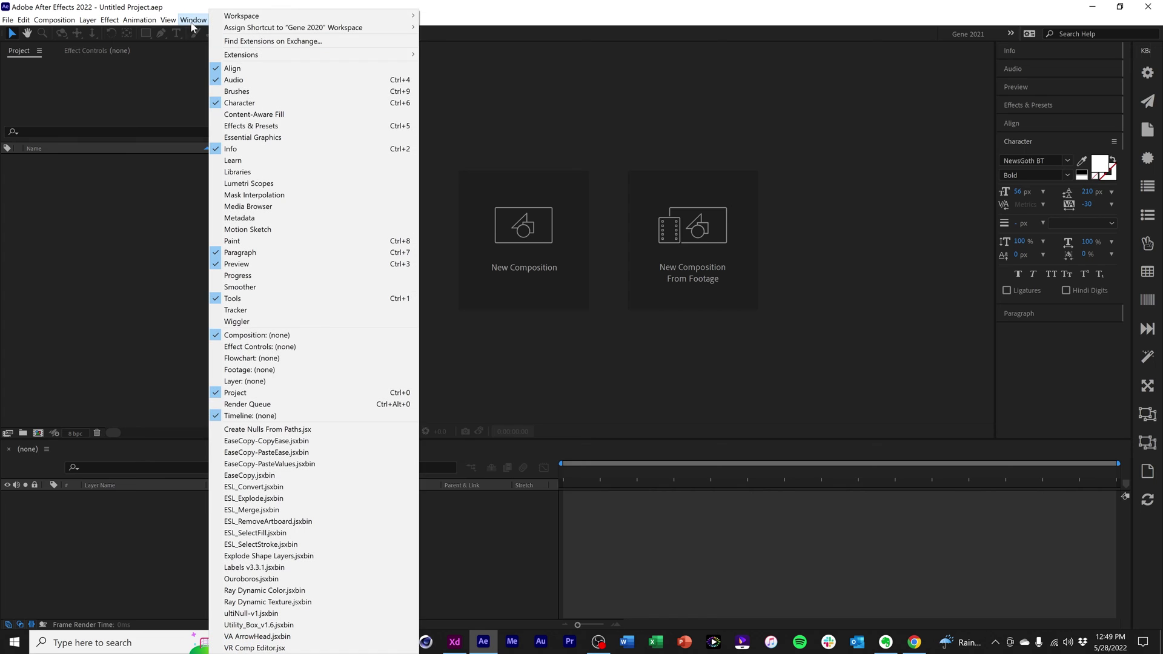
mouse_move(255, 54)
left_click(447, 100)
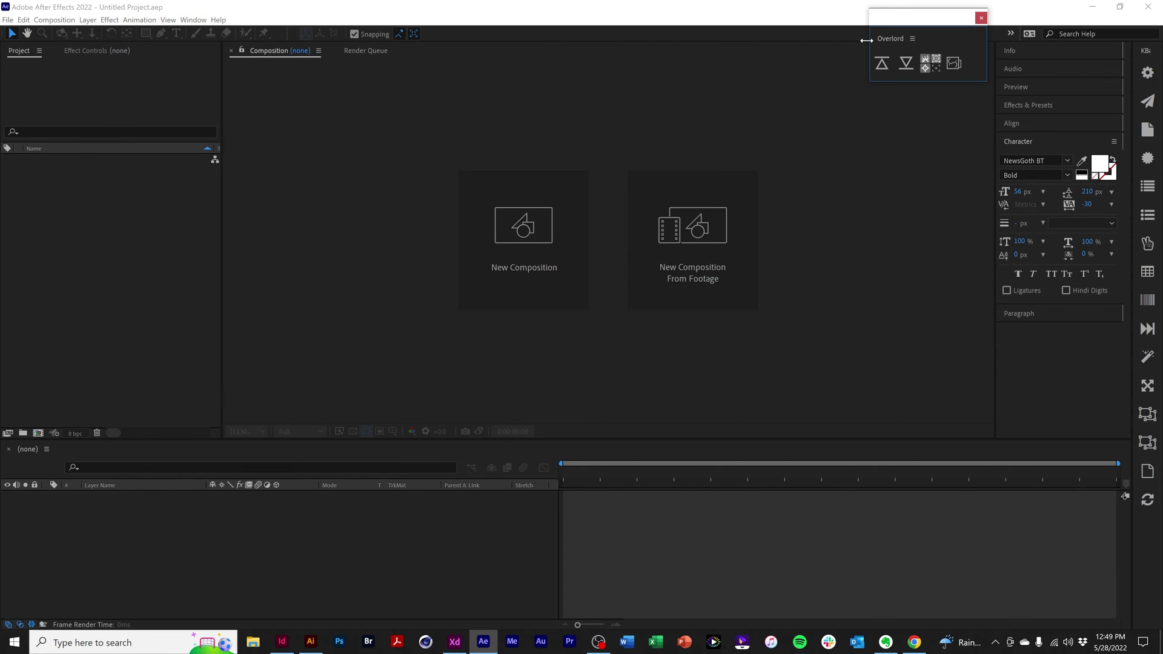
mouse_move(866, 40)
left_mouse_down()
mouse_move(816, 40)
mouse_move(851, 40)
left_mouse_up()
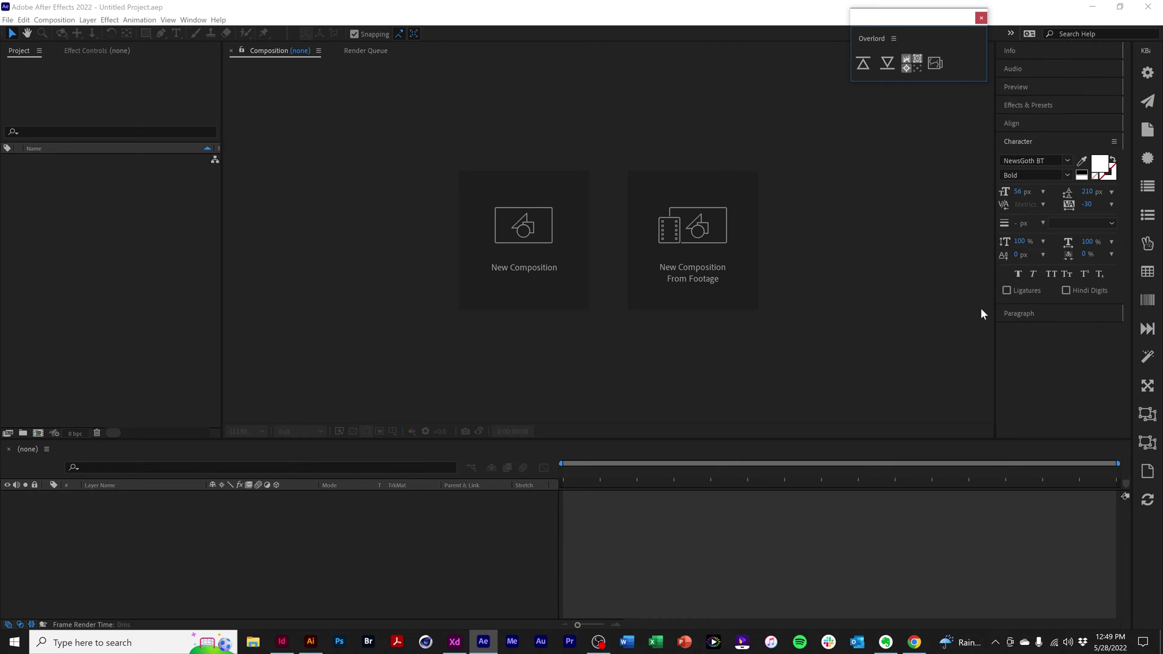
Create Comp 1 at 1920×1080 with default settings, then return to Illustrator.
key("ctrl+n")
key("Return")
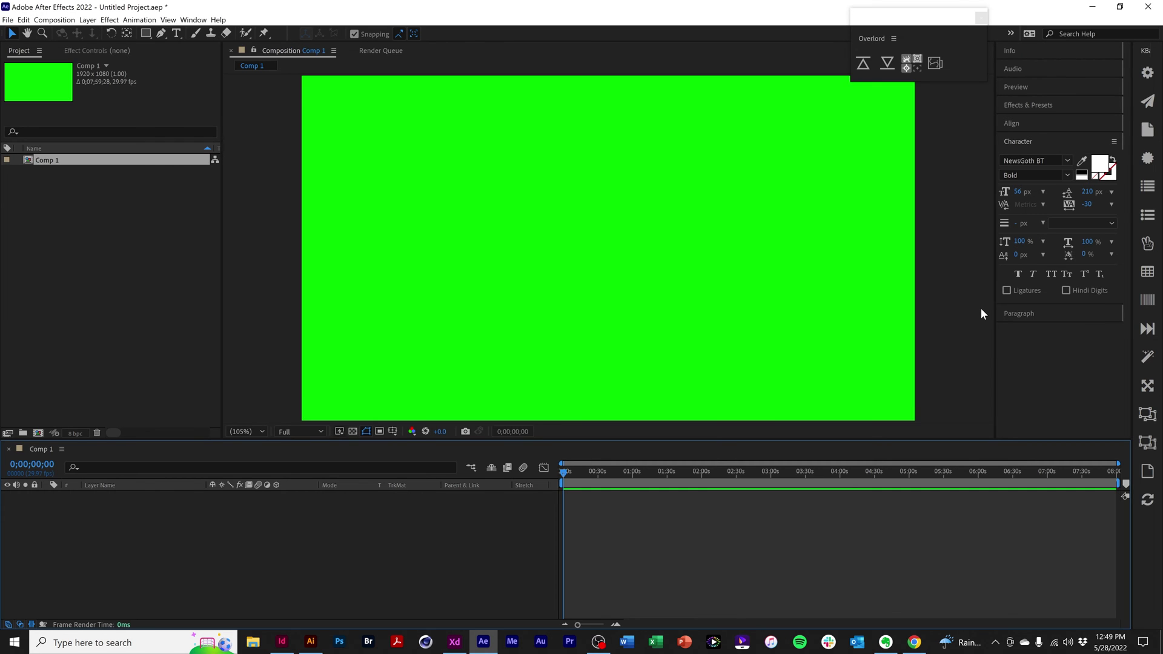
key("alt+Tab")
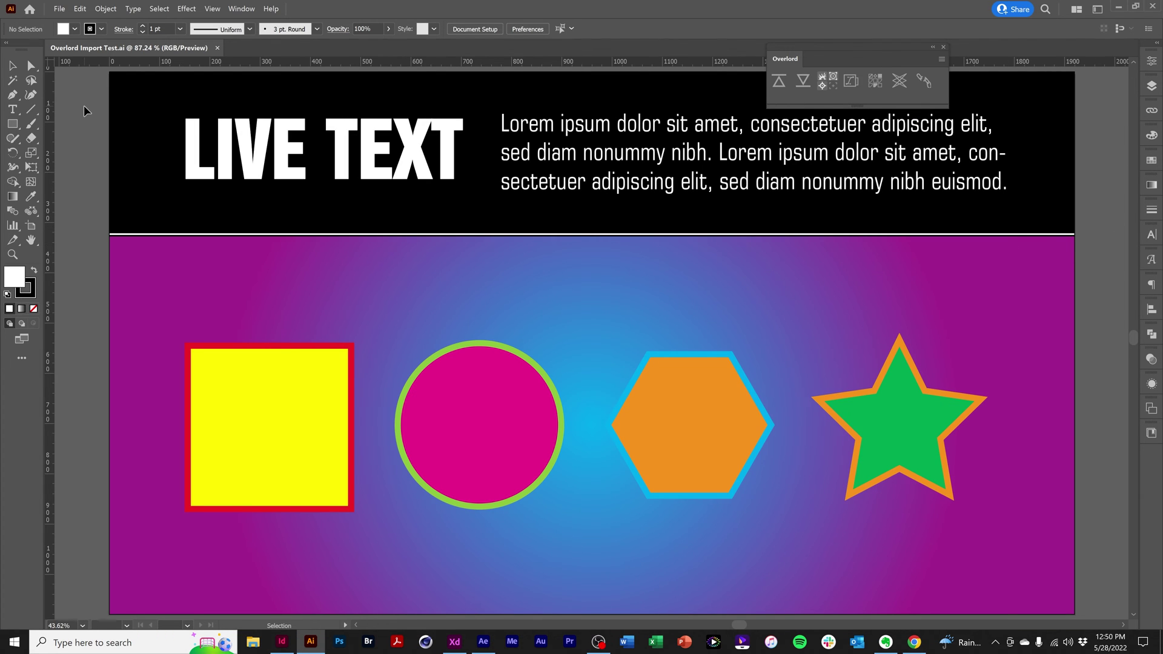
Select all the Overlord Import Test.ai artwork with Ctrl+A, ending on the Selection tool.
key("a")
key("ctrl+a")
key("v")
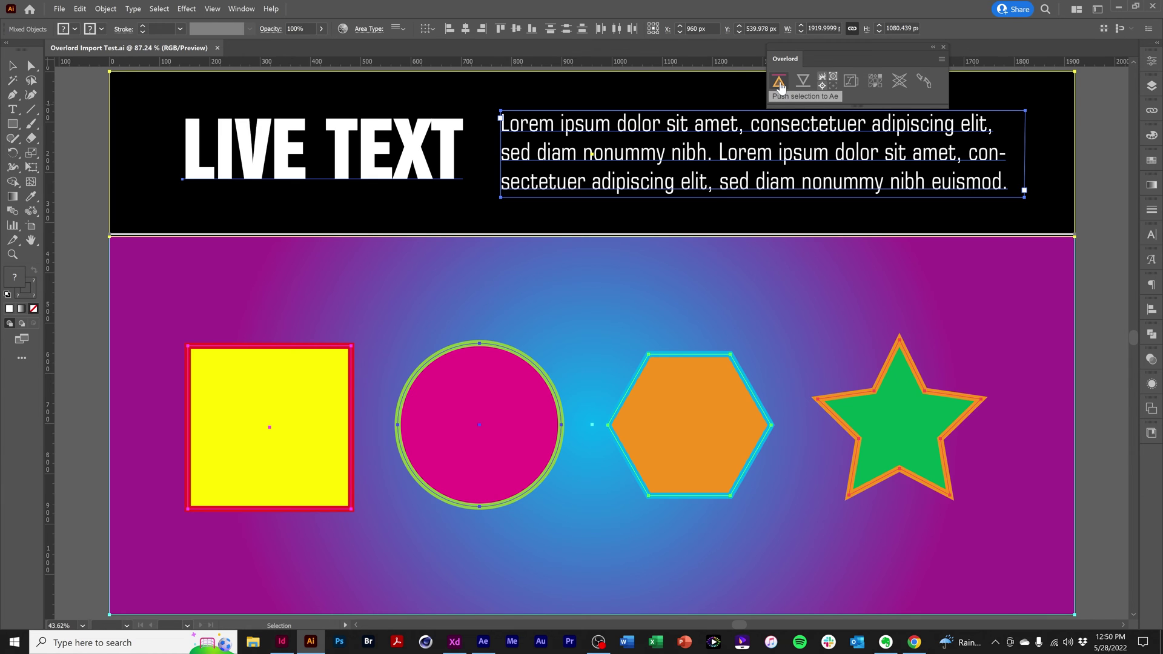
Push the artwork to After Effects, maximize it, and verify the paragraph is editable text.
left_click(780, 82)
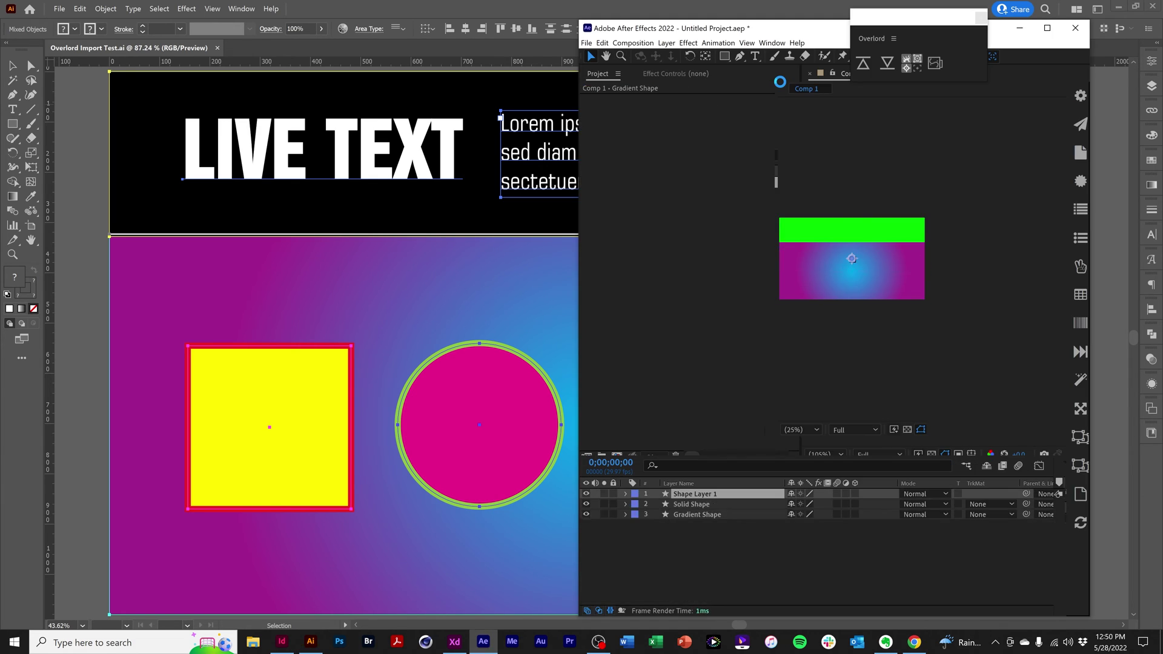
left_click(1048, 28)
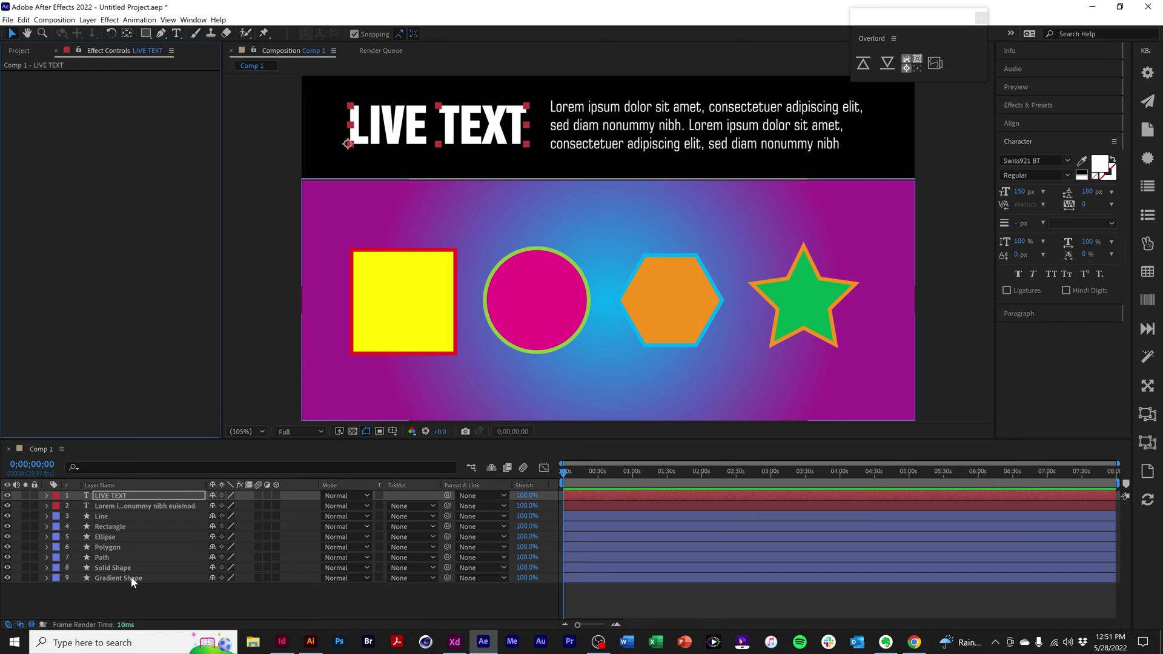
left_click(175, 32)
left_click_drag(567, 110, 634, 145)
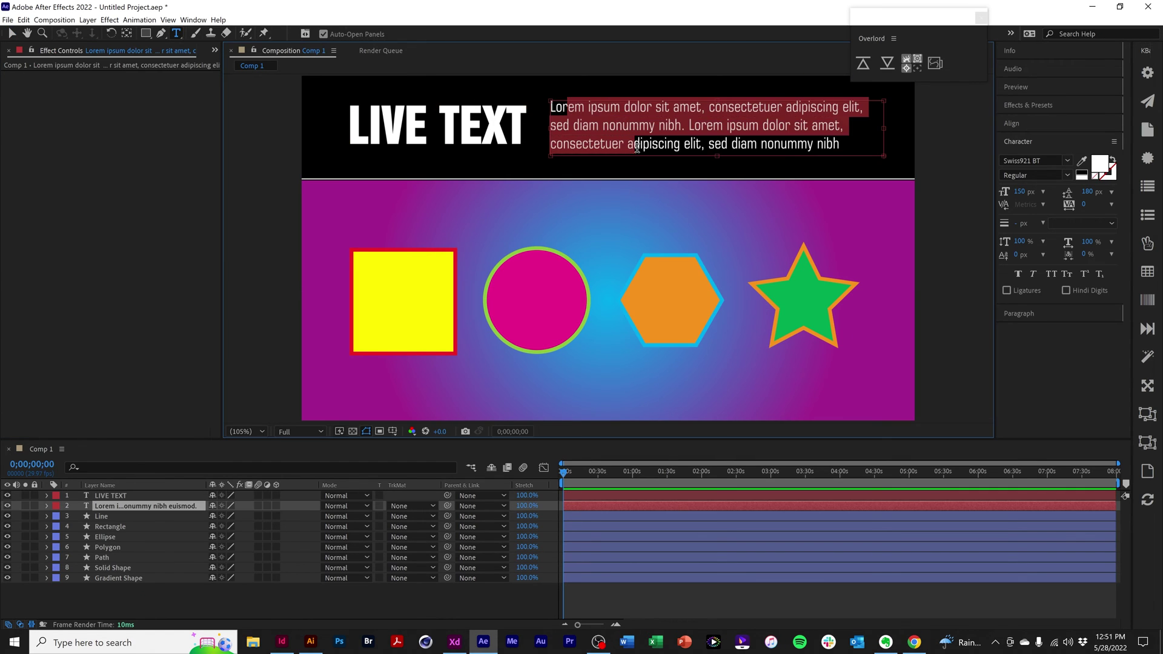
left_click(117, 529)
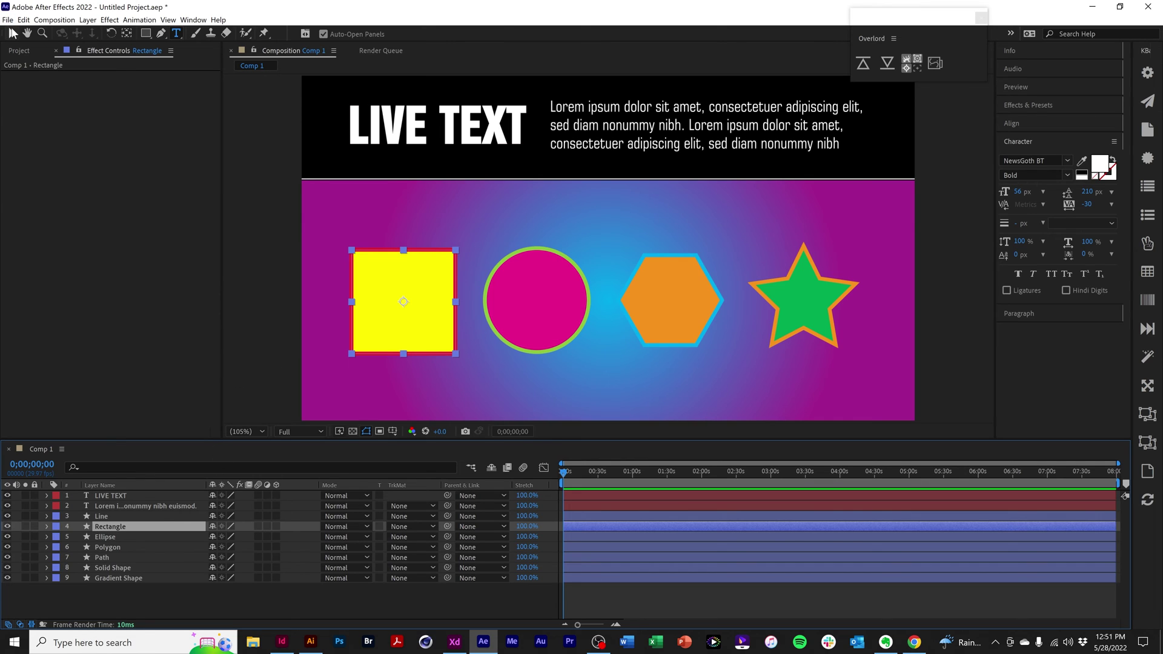
Set the square's fill colour to bright green.
left_click(12, 33)
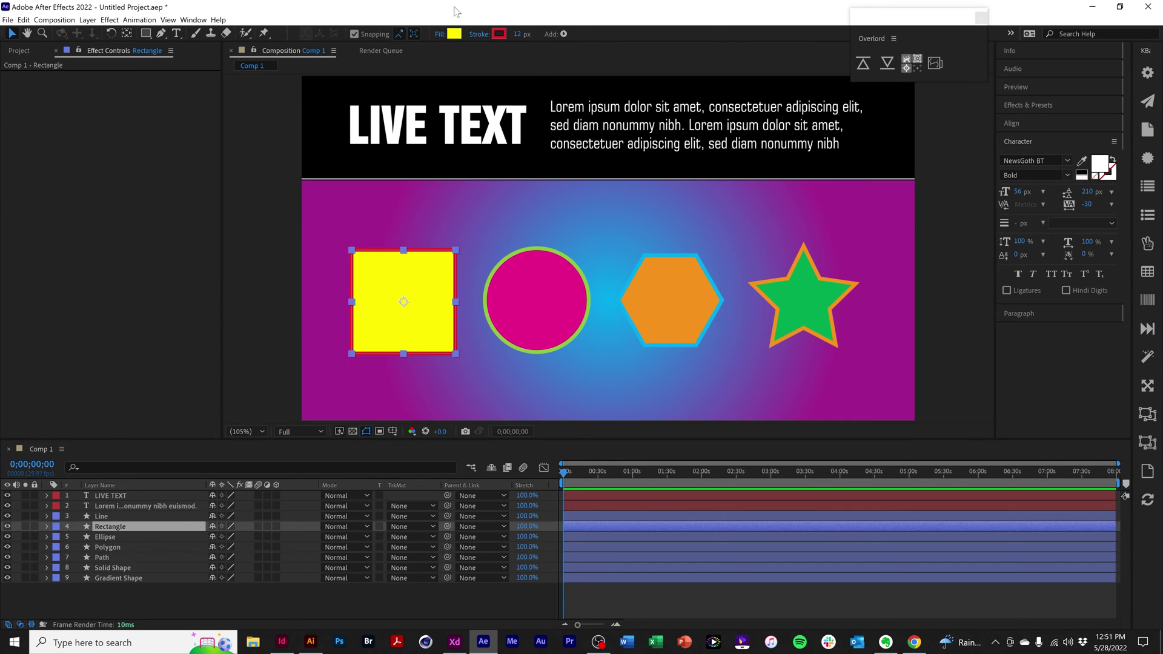
left_click(455, 35)
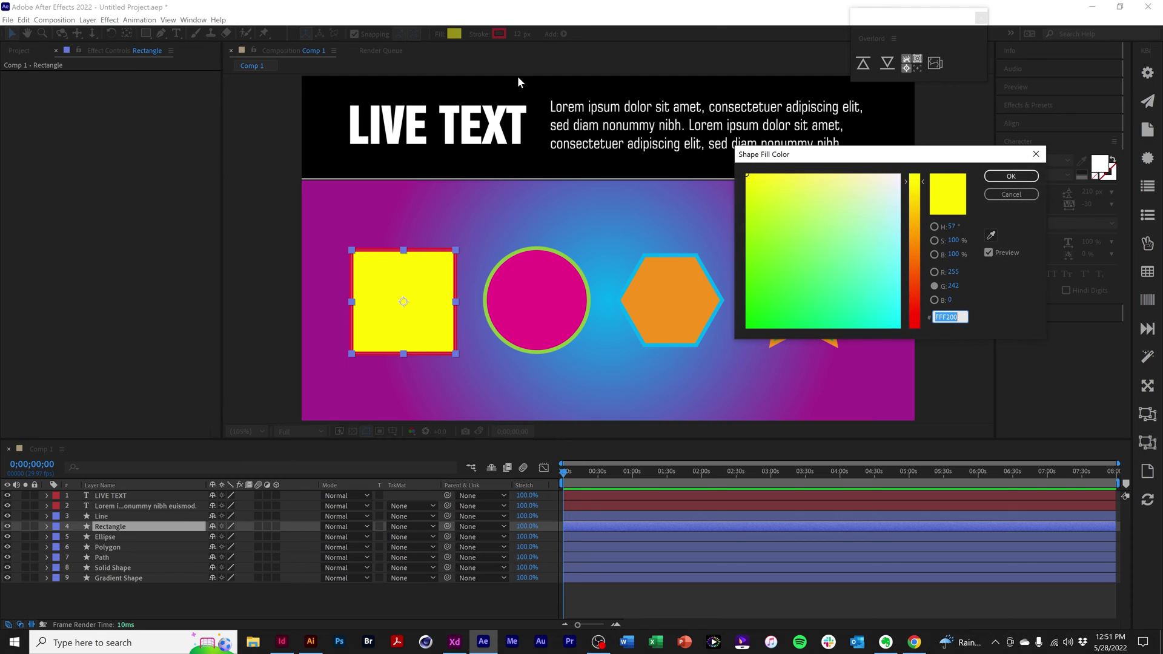
left_click(764, 315)
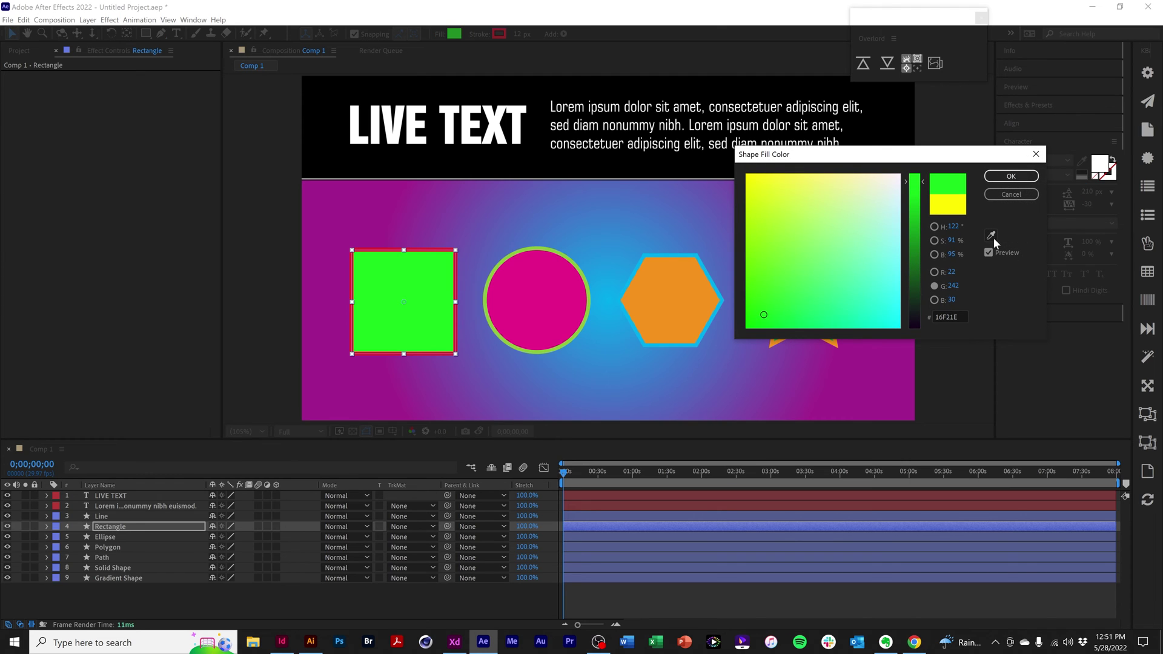
left_click(1012, 175)
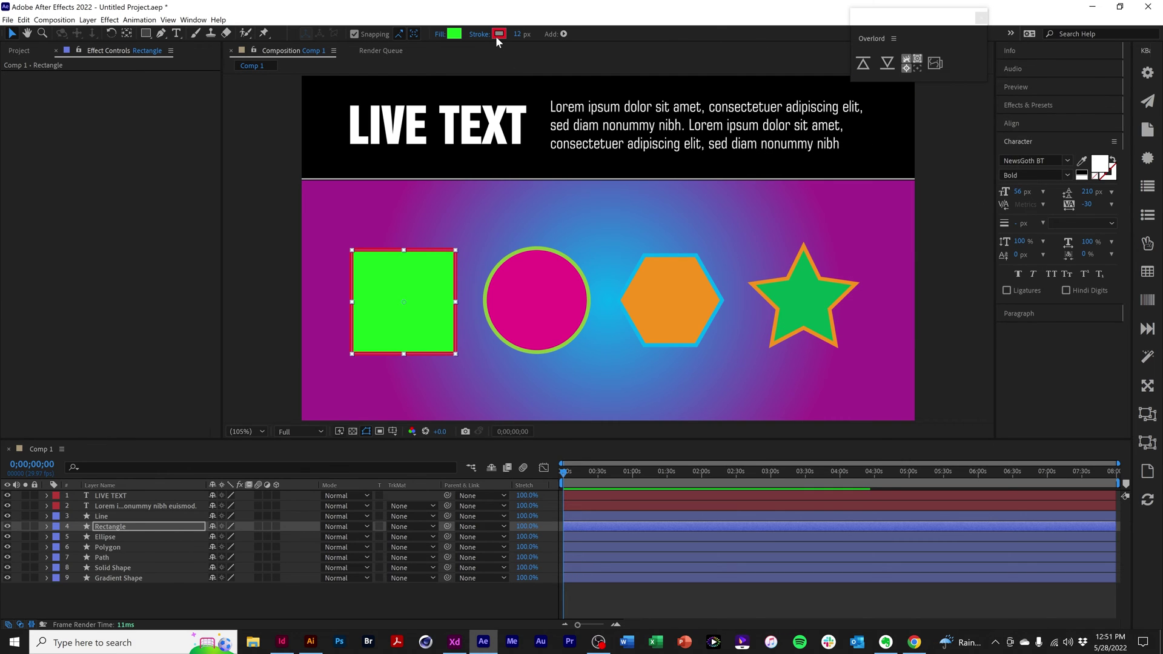
Give the square a blue outline and widen the stroke to 21 px.
left_click(496, 35)
left_click_drag(897, 265, 893, 311)
left_click(1004, 181)
left_click_drag(514, 35, 524, 37)
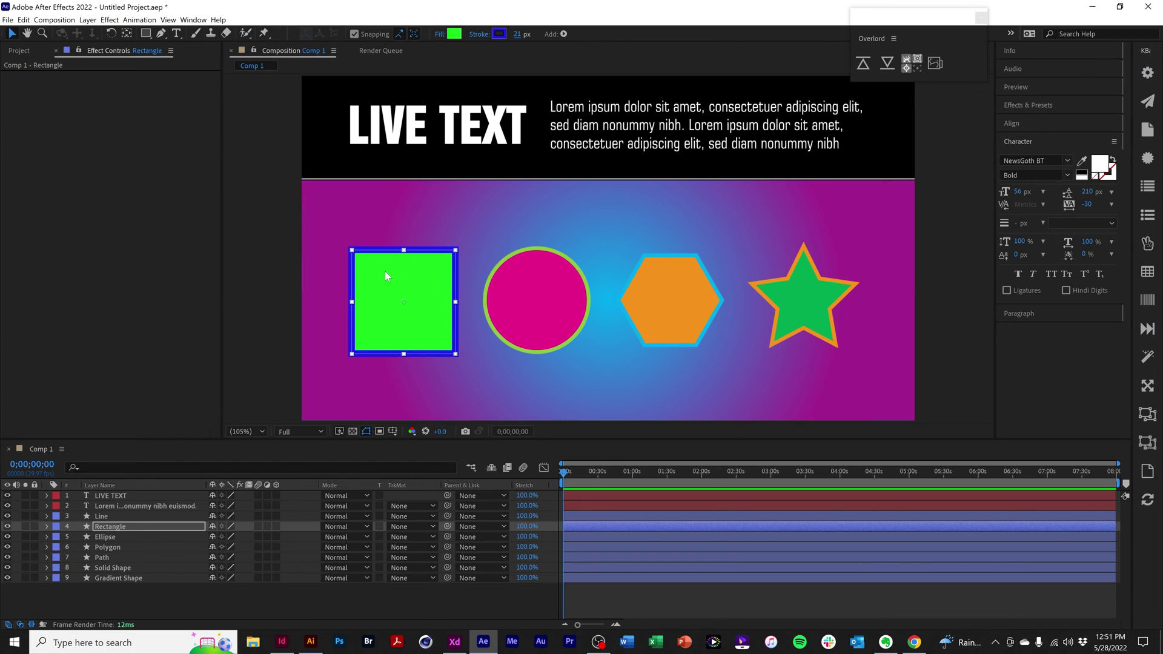
Send the edited square to Illustrator, then push its four colour swatches to After Effects with Overlord.
left_click(864, 67)
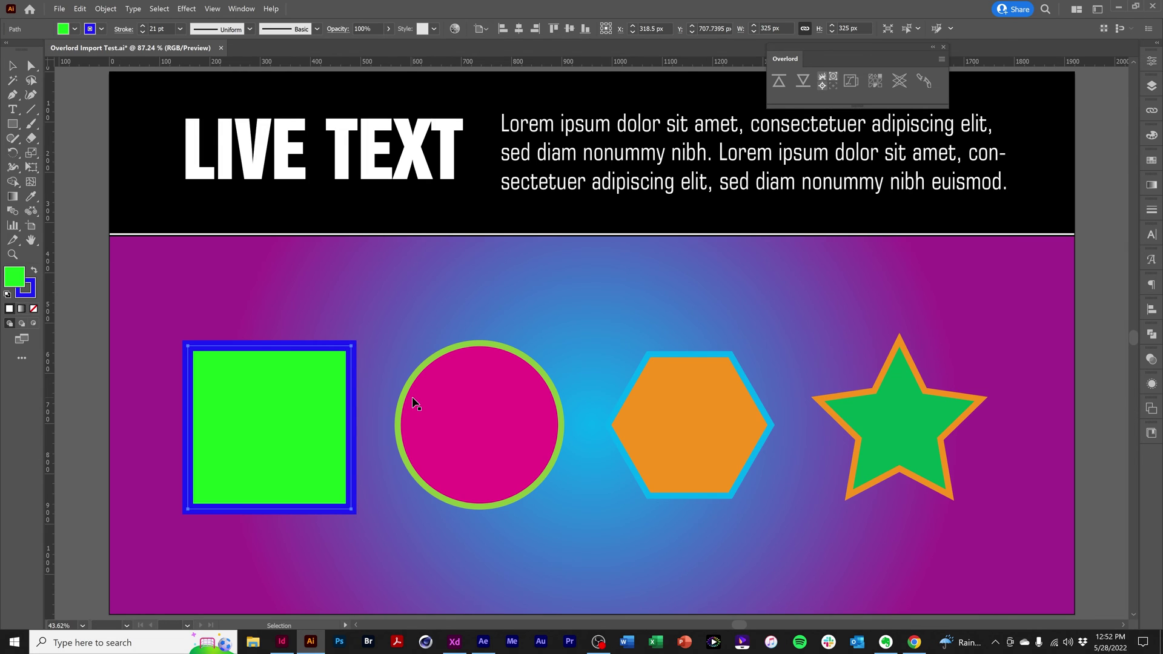
left_click(1106, 147)
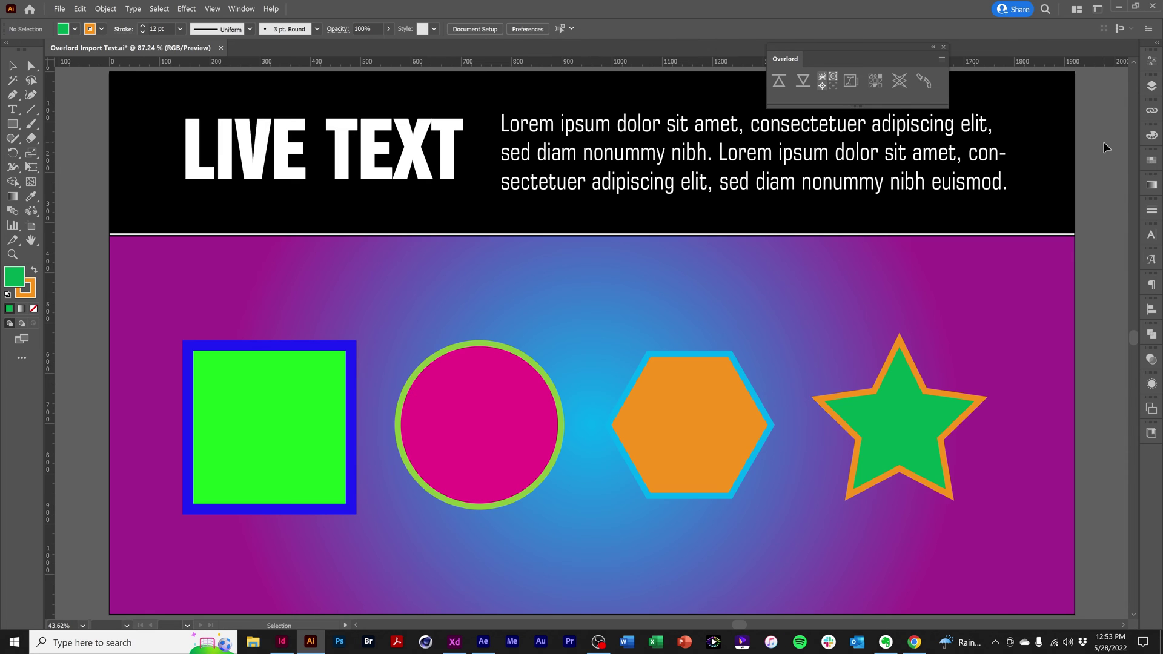
left_click(1152, 160)
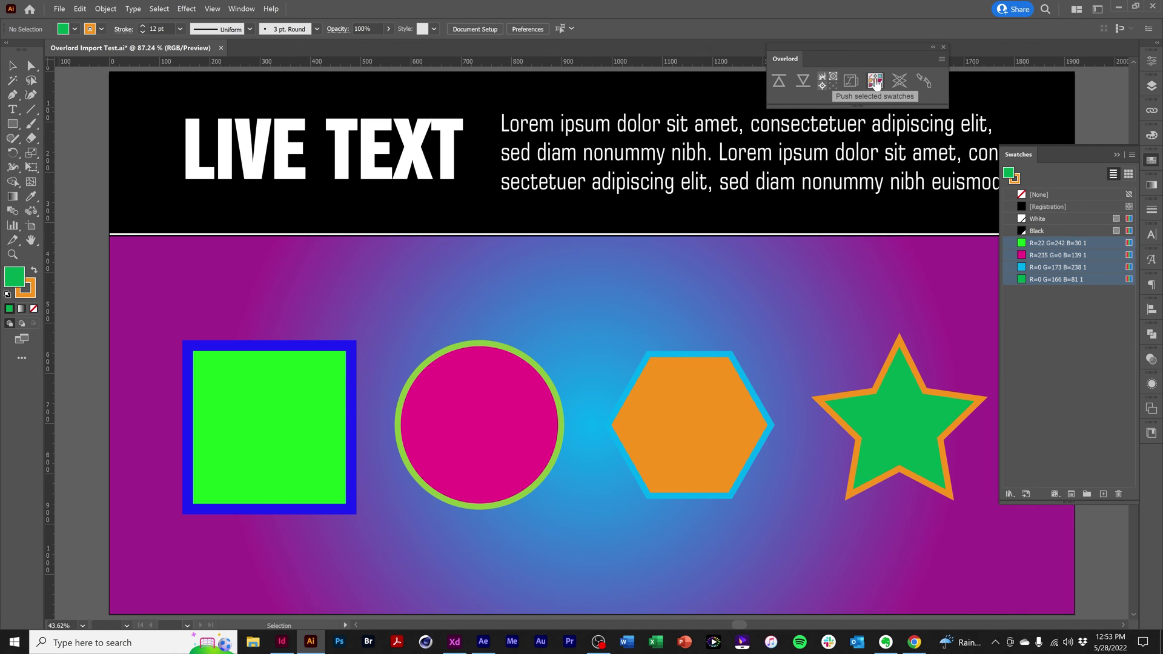
left_click(877, 83)
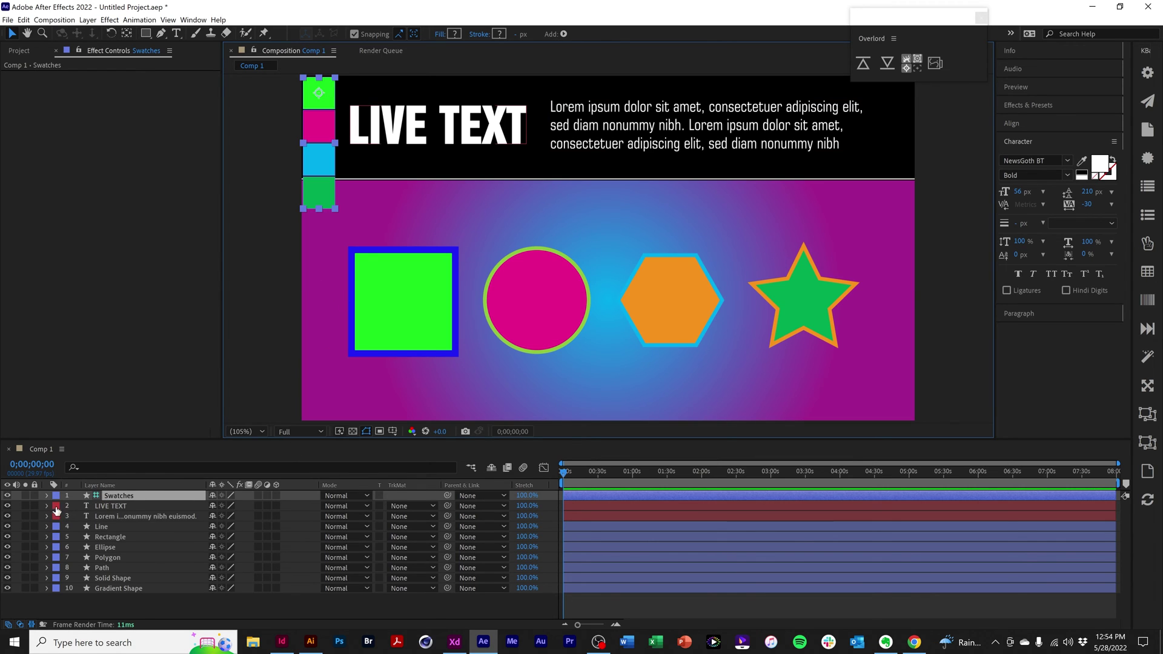
Preview the cyan swatch on the pink circle's fill, discard it, and hide the Swatches layer.
left_click(569, 308)
left_click(453, 33)
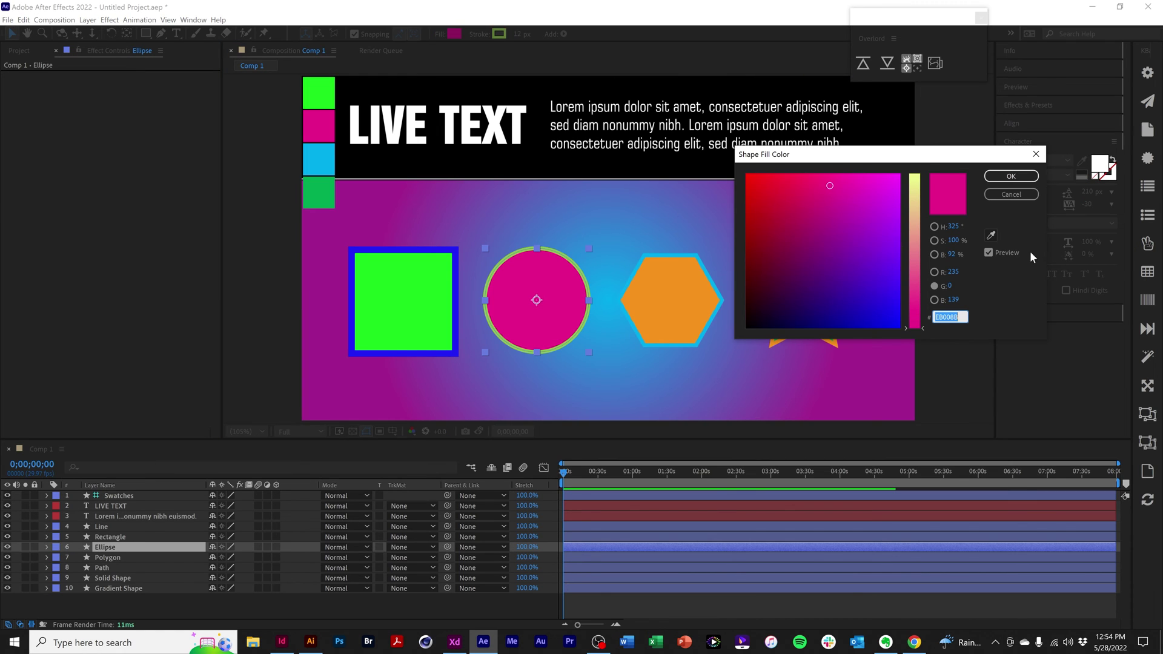
left_click(992, 235)
left_click(315, 164)
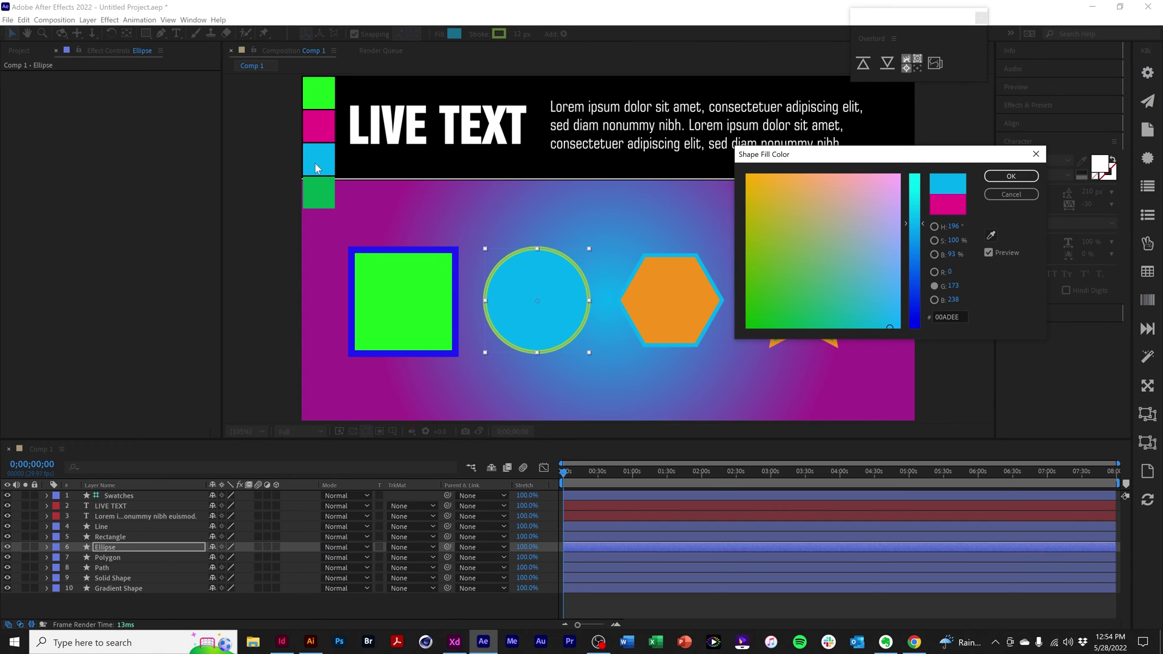
left_click(1037, 154)
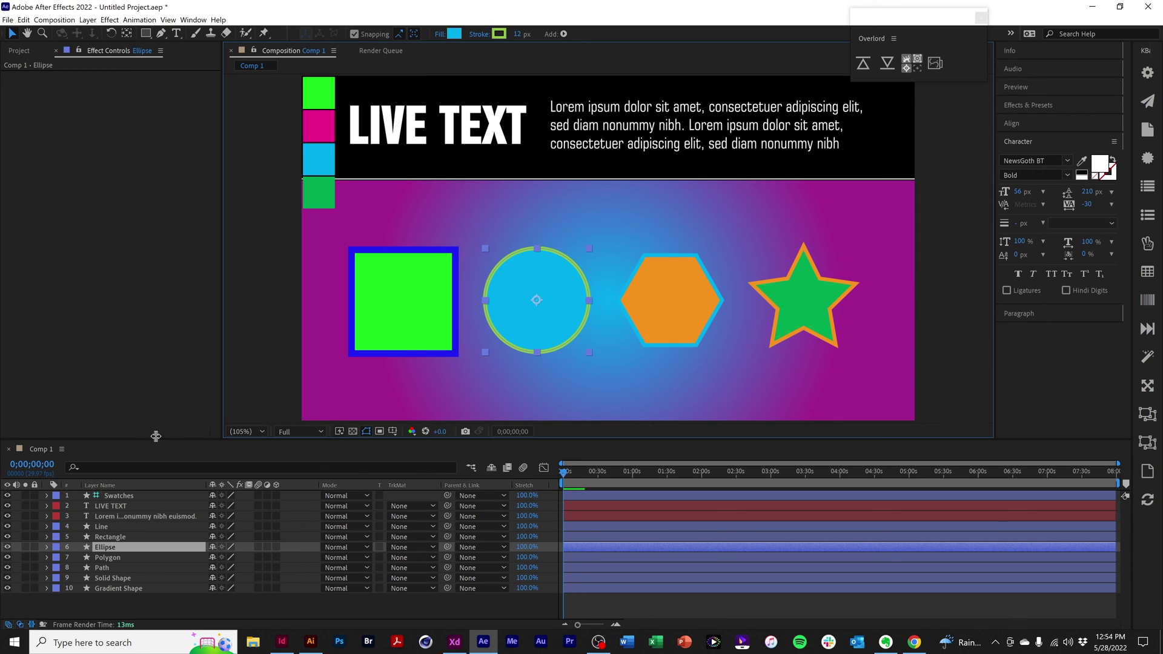
left_click(8, 496)
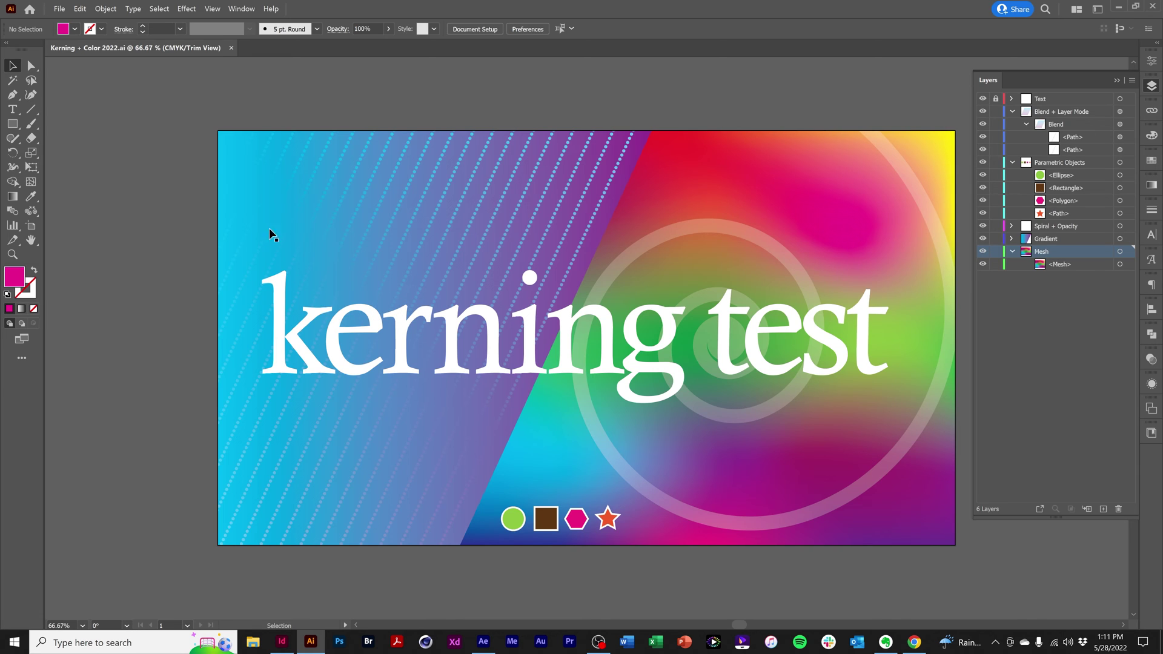
Select all Blend + Layer Mode artwork and show its Transparency settings: Lighten at 100%.
left_click(1082, 113)
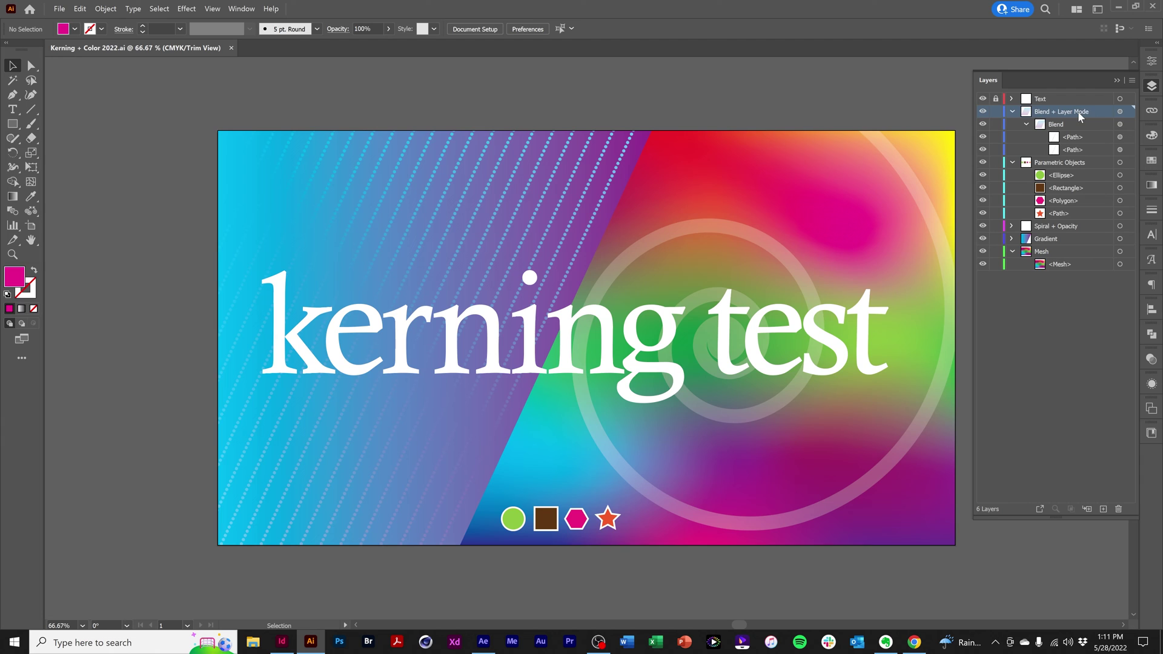
left_click(1120, 112)
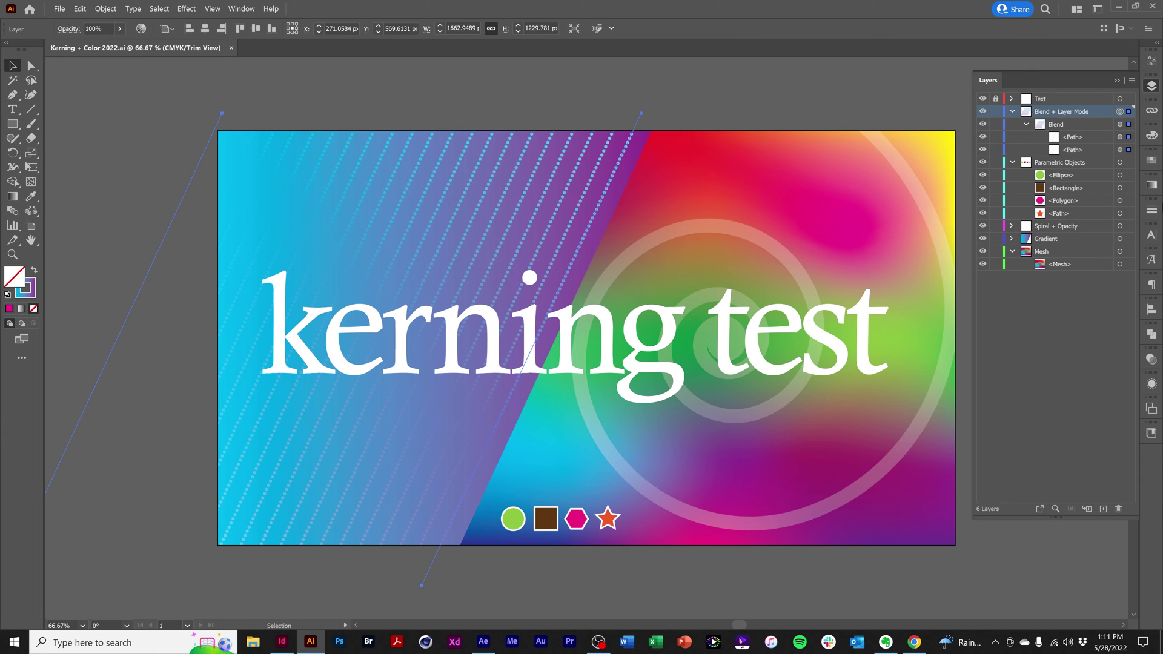
left_click(1151, 360)
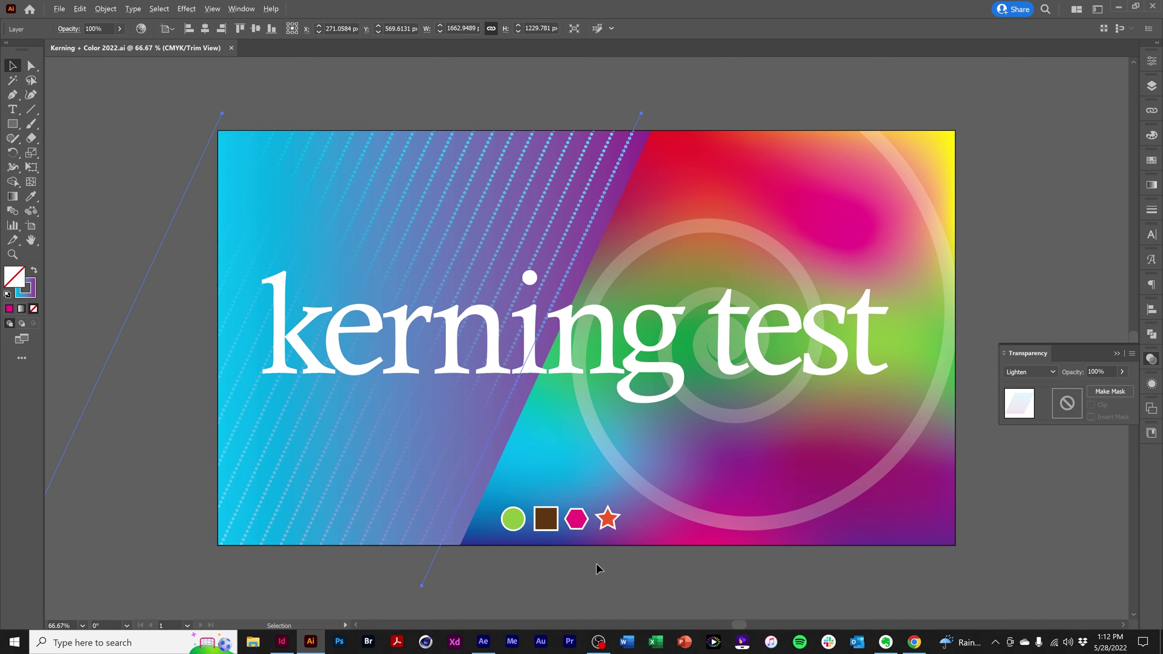
Import Kerning + Color 2022.ai as Composition - Retain Layer Sizes.
key("alt+Tab")
key("alt+Tab")
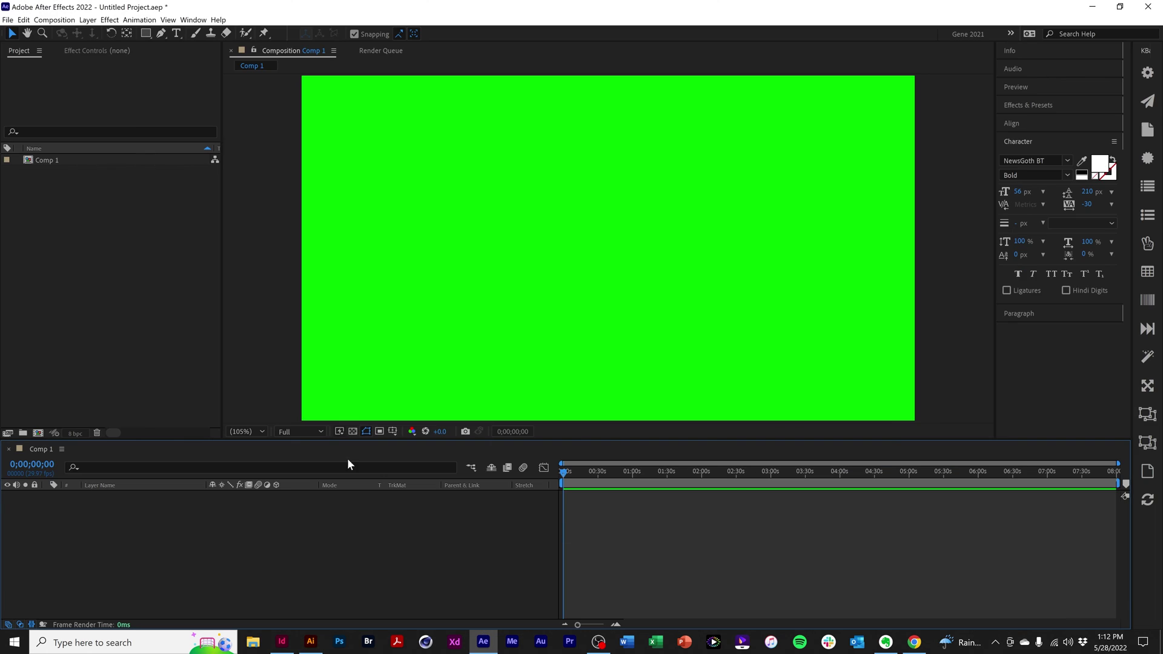
left_click(7, 20)
mouse_move(74, 164)
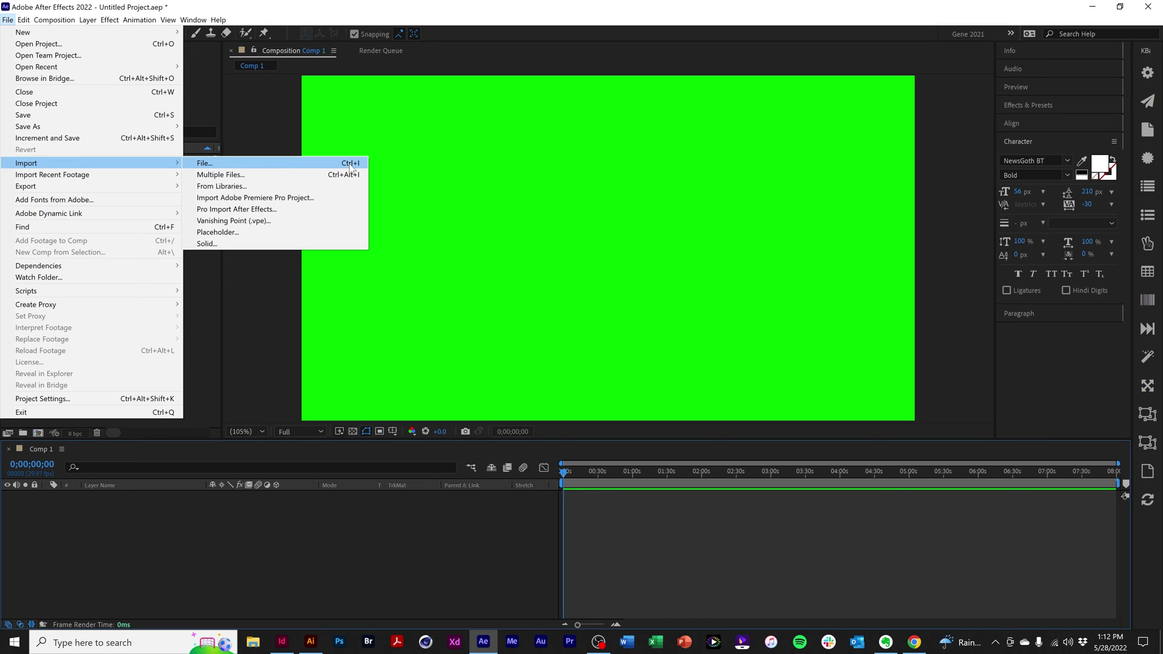
left_click(320, 162)
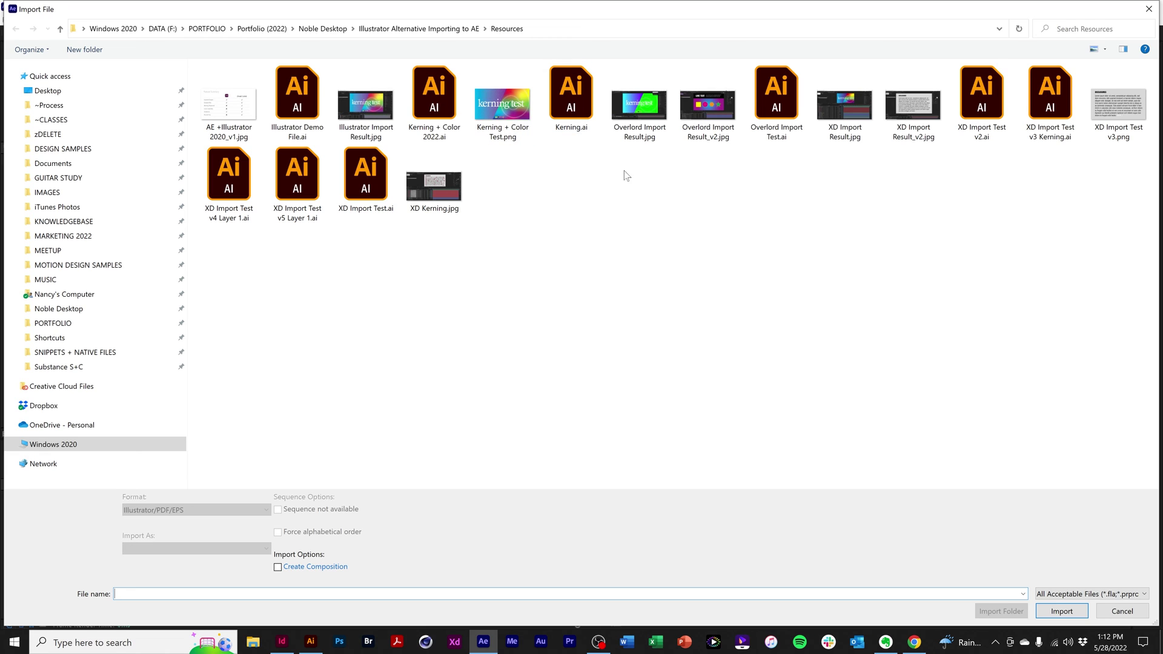
left_click(446, 100)
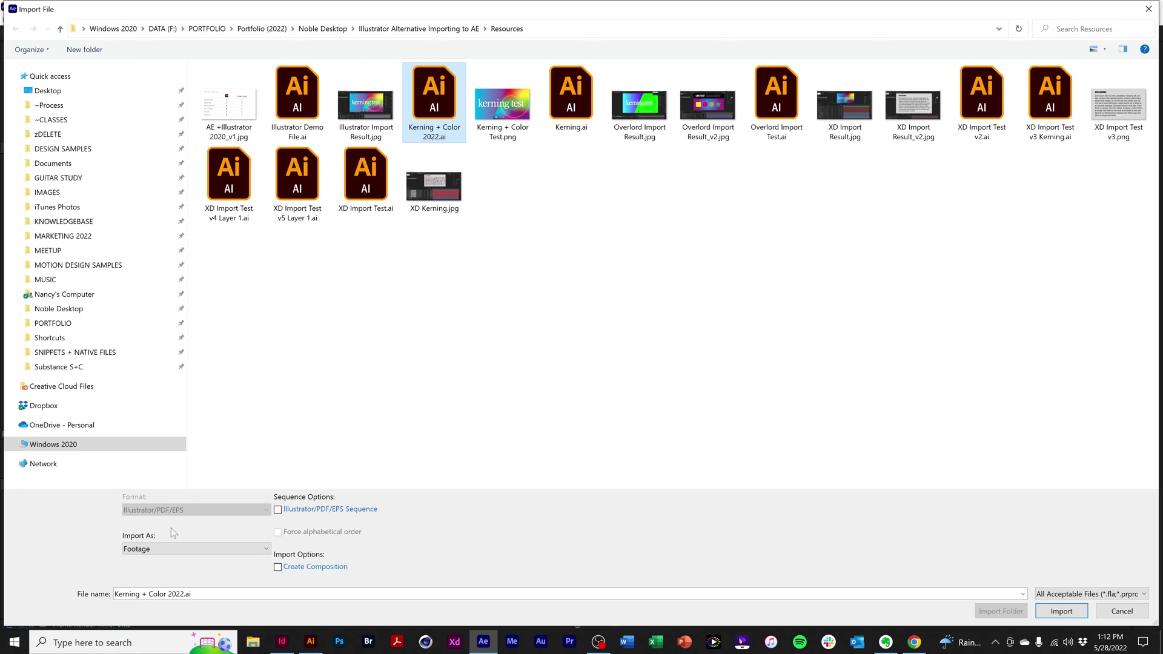
left_click(265, 549)
left_click(198, 571)
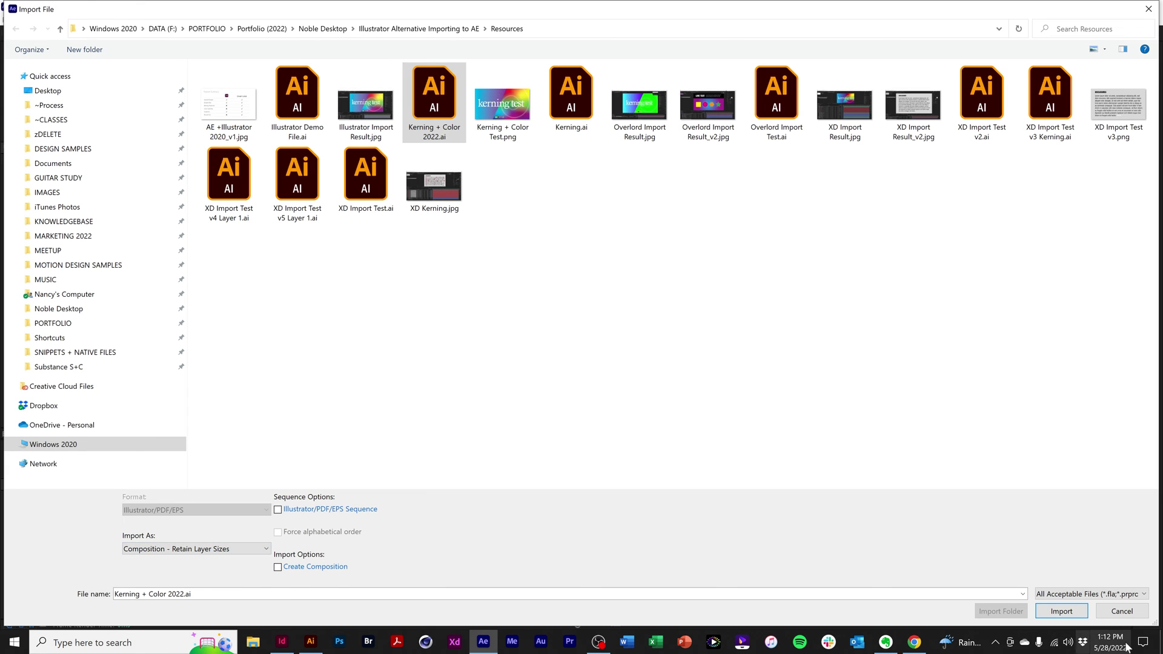
left_click(1072, 613)
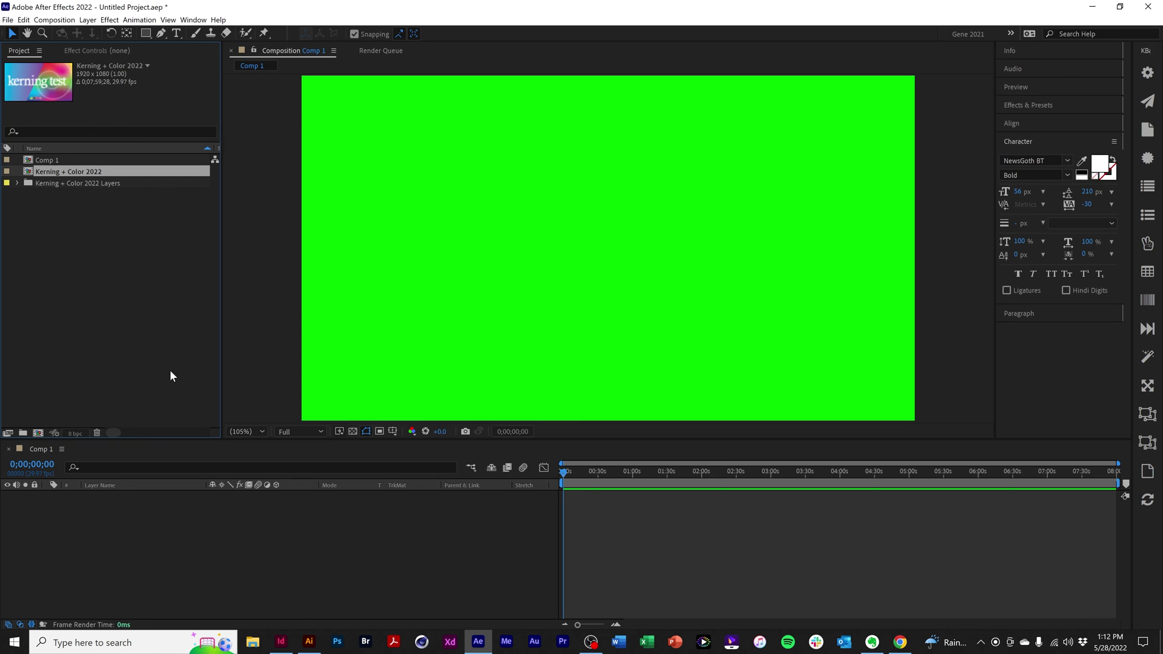
Open the Kerning + Color 2022 comp and turn on Continuously Rasterize for the Text layer.
double_click(90, 171)
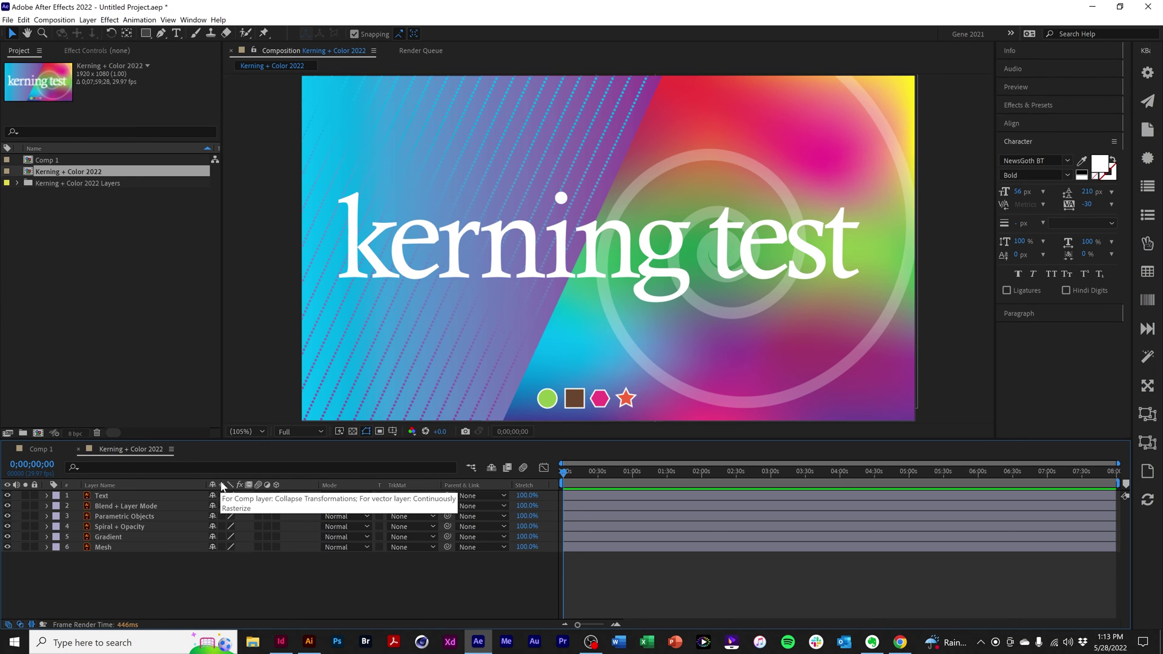
left_click(230, 505)
left_click(221, 496)
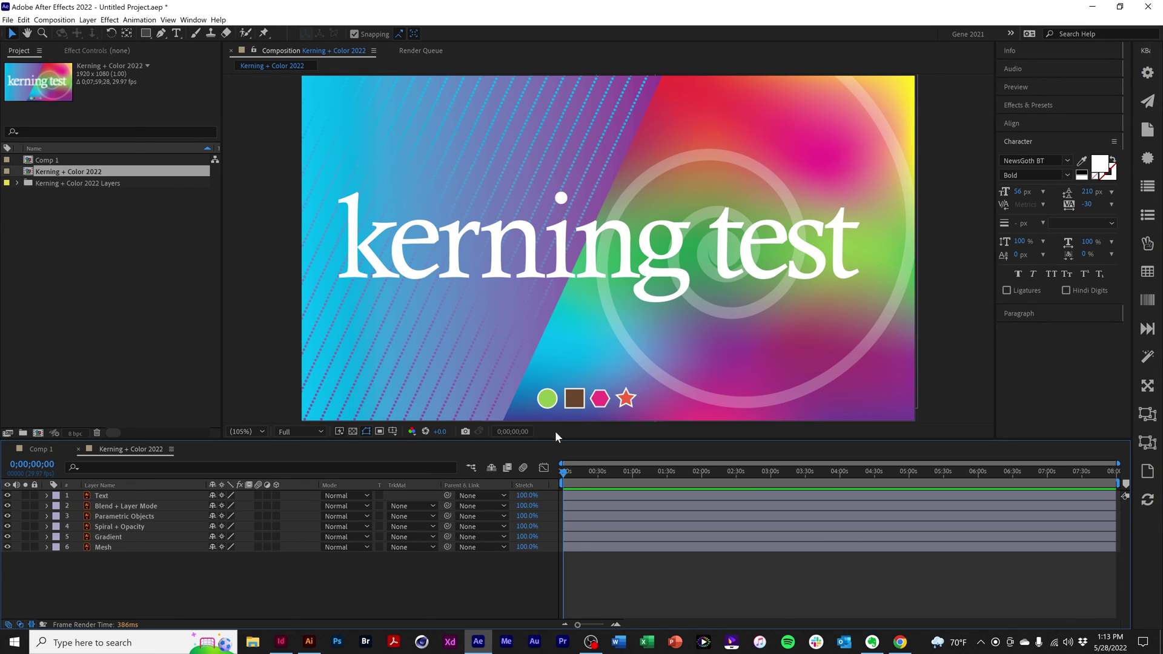
Inspect the Text, Blend + Layer Mode and Parametric Objects layers one by one.
left_click(121, 497)
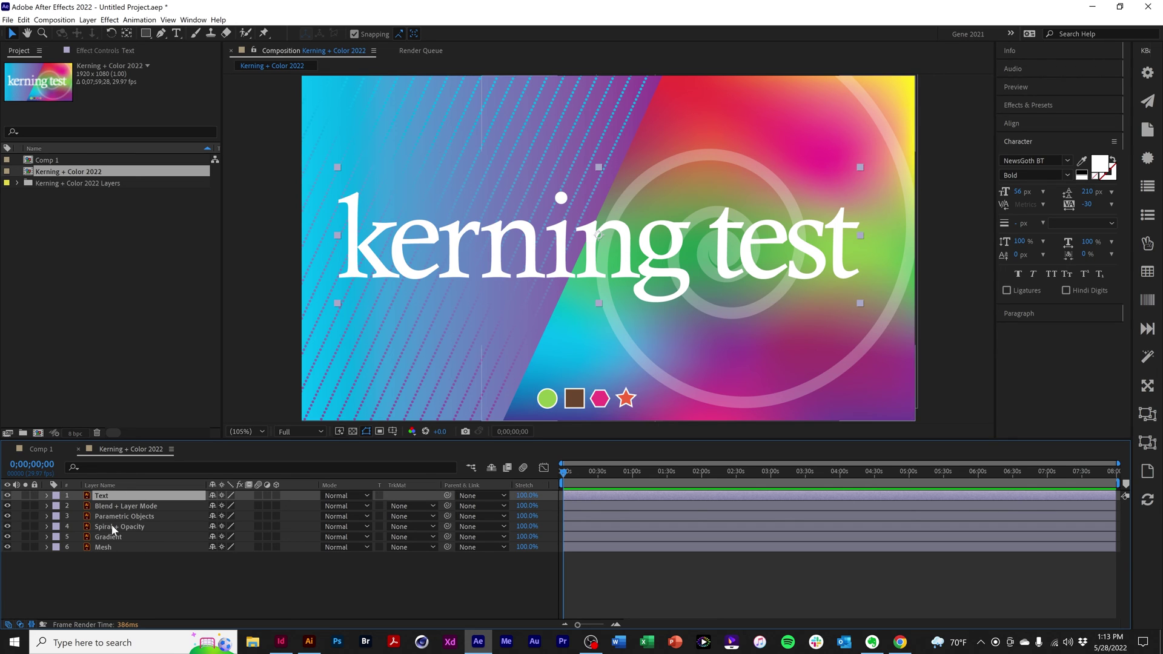
left_click(120, 507)
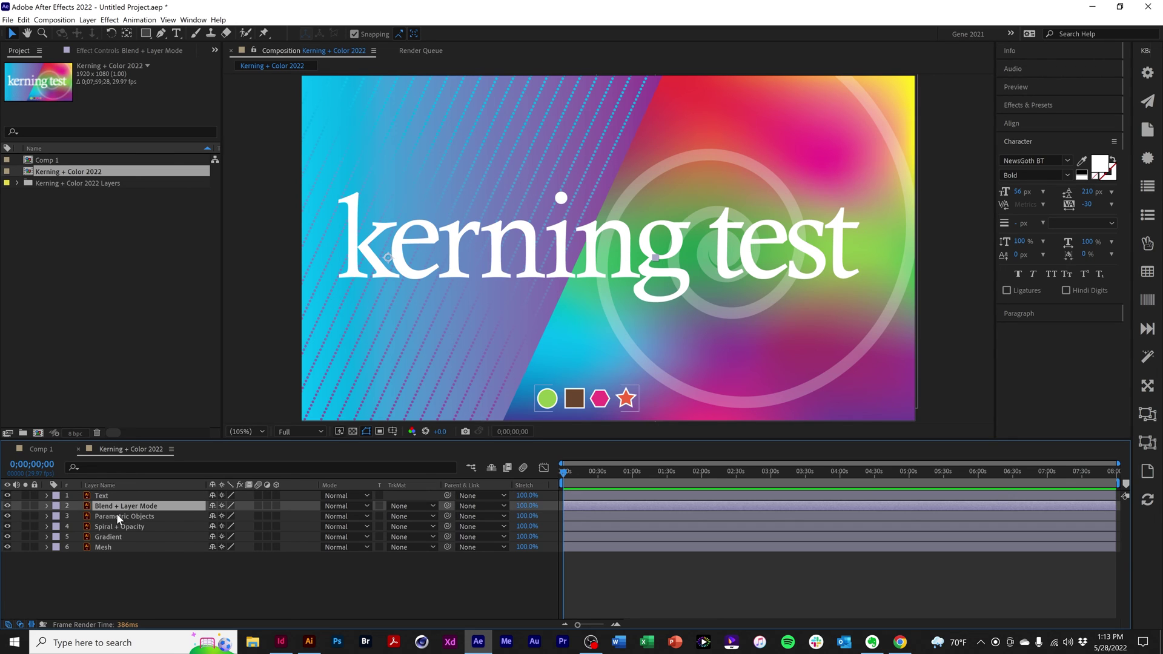
left_click(117, 515)
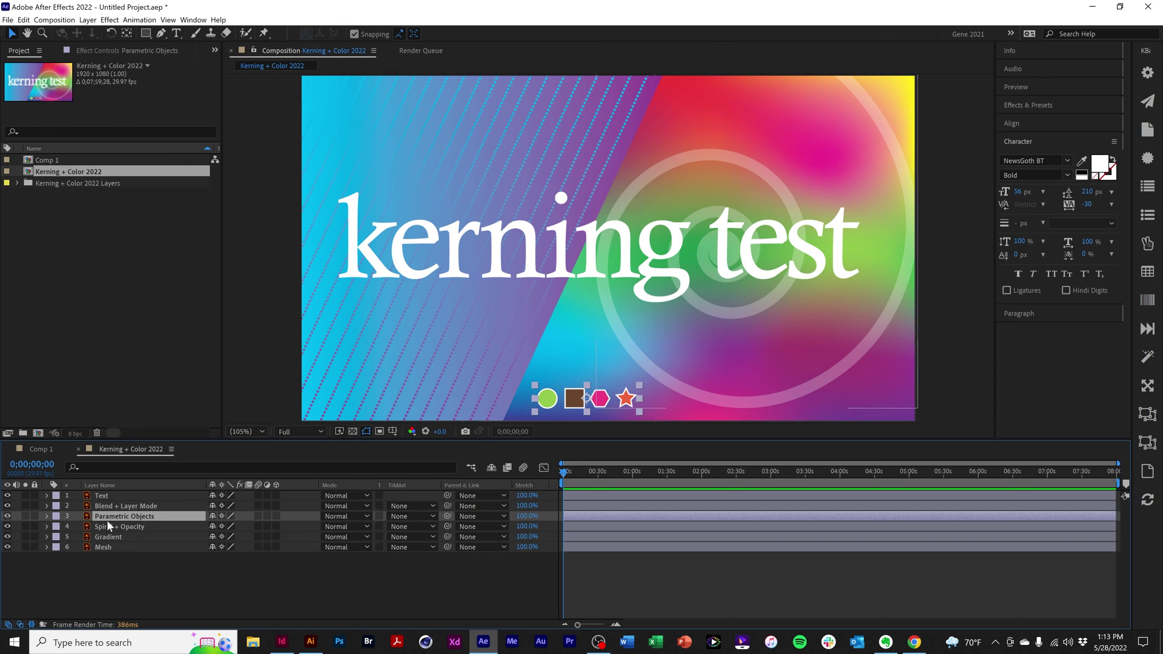
left_click(107, 496)
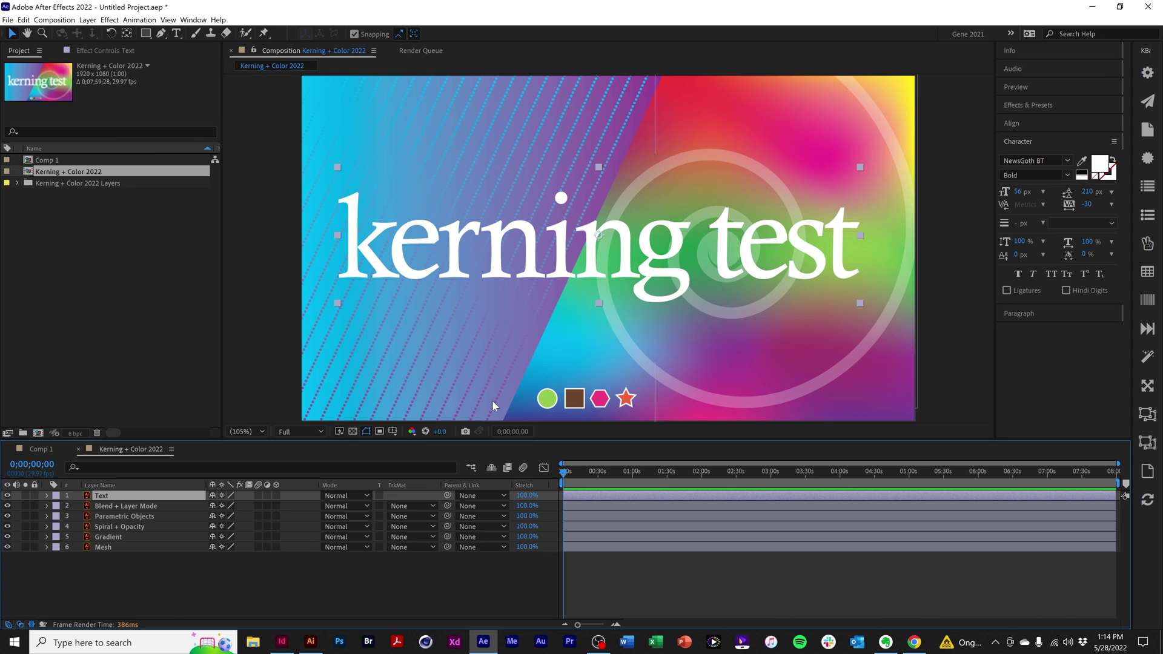
Convert the Spiral + Opacity layer using Create Shapes from Vector Layer.
left_click(128, 525)
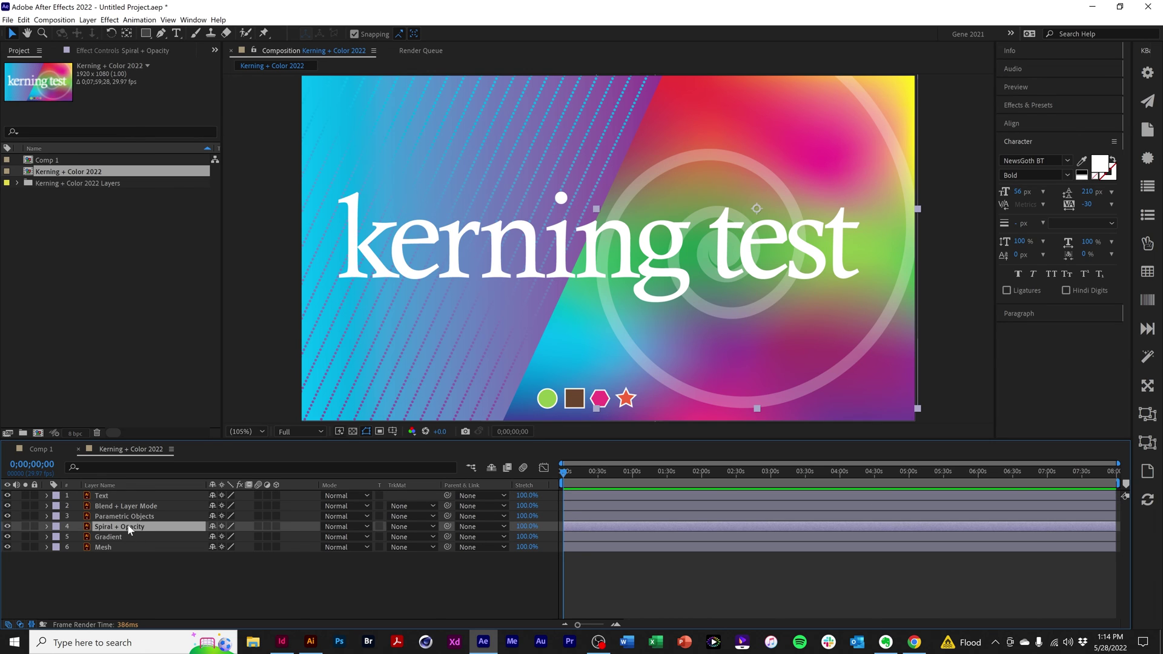
right_click(128, 526)
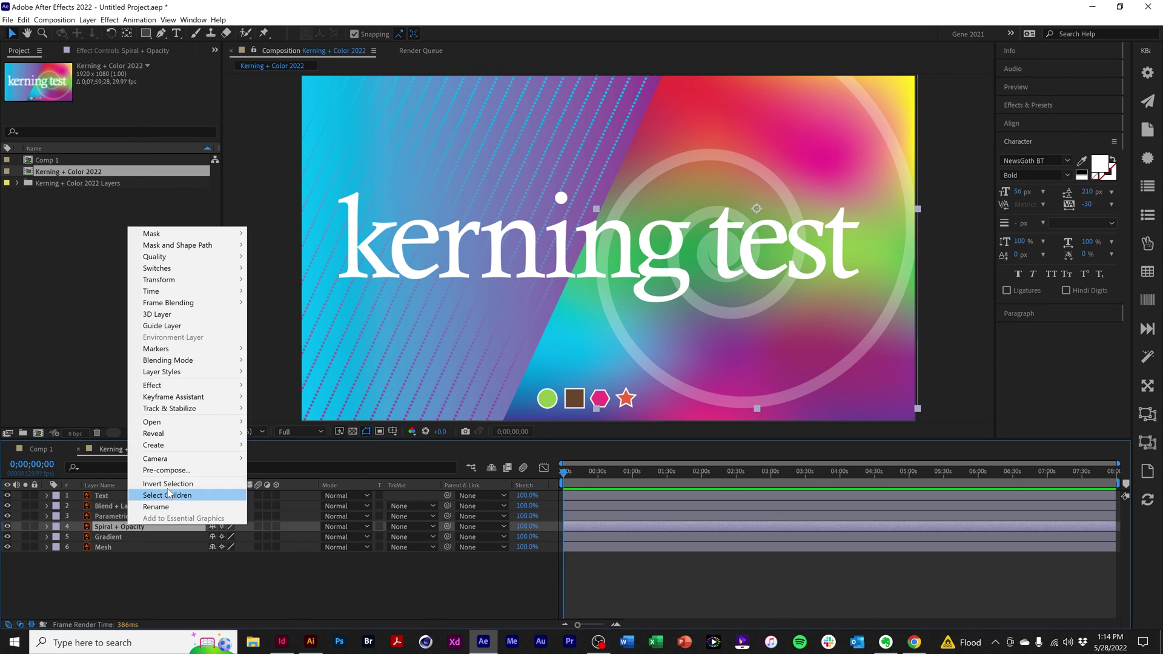
mouse_move(179, 446)
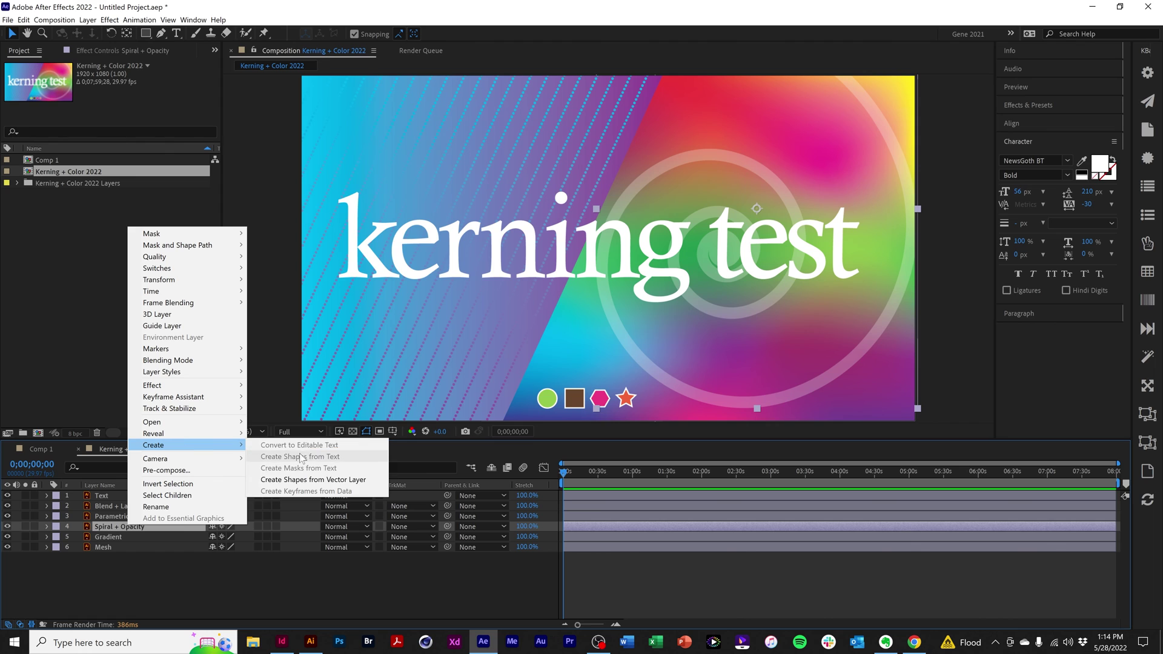
left_click(319, 480)
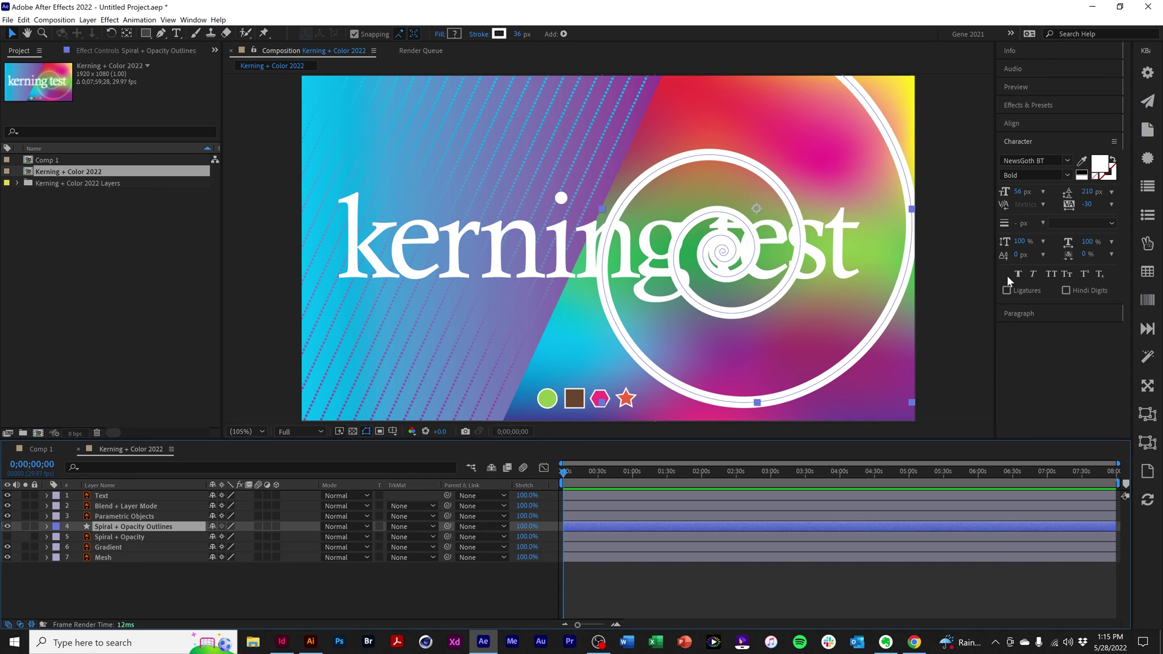
Set the Spiral + Opacity Outlines layer's opacity to 20%.
left_click(46, 526)
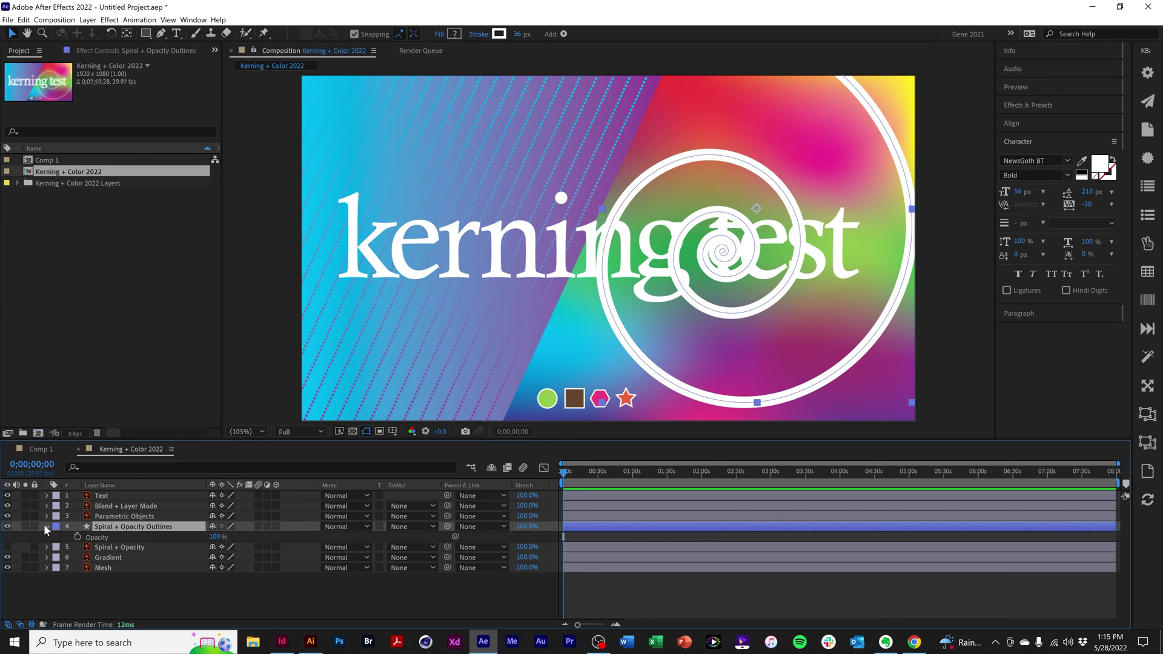
left_click(216, 537)
type("20")
key("Return")
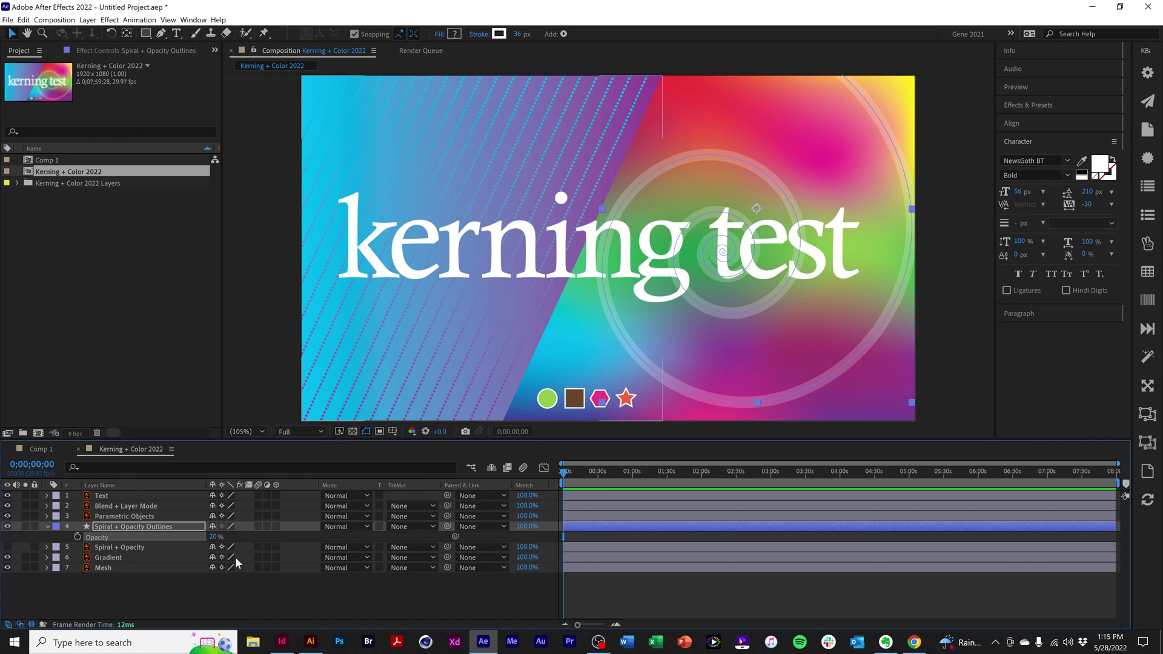
left_click(781, 581)
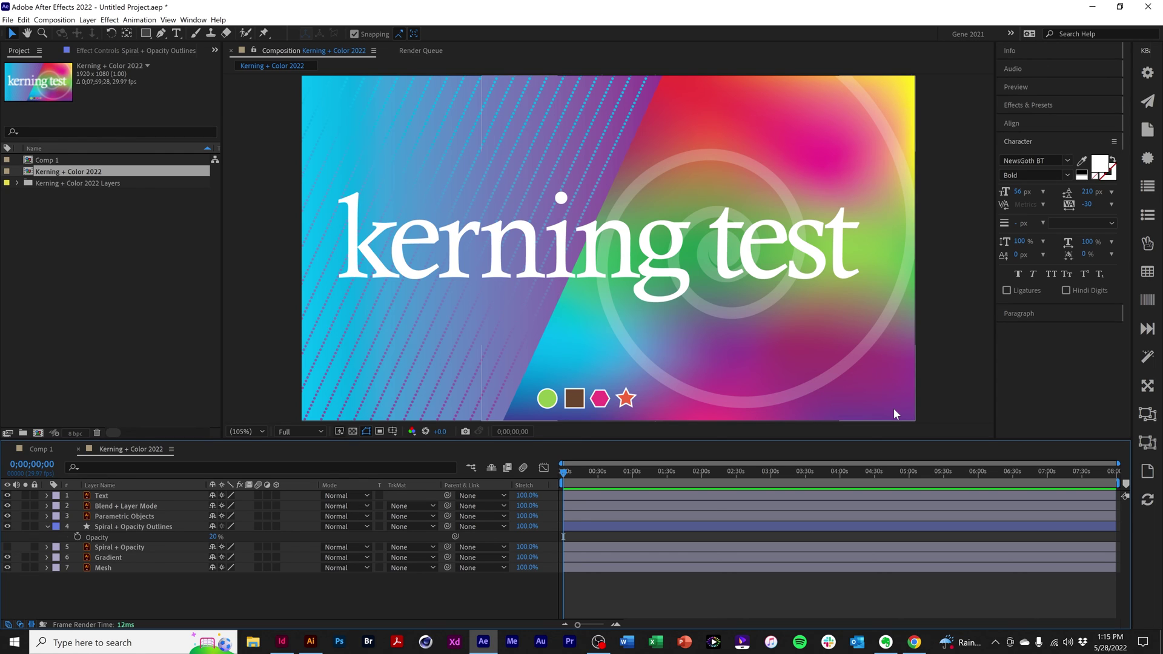
With the Mesh Tool, make the top-right magenta mesh point CMYK Green, then save Kerning + Color 2022.ai.
key("alt+Tab")
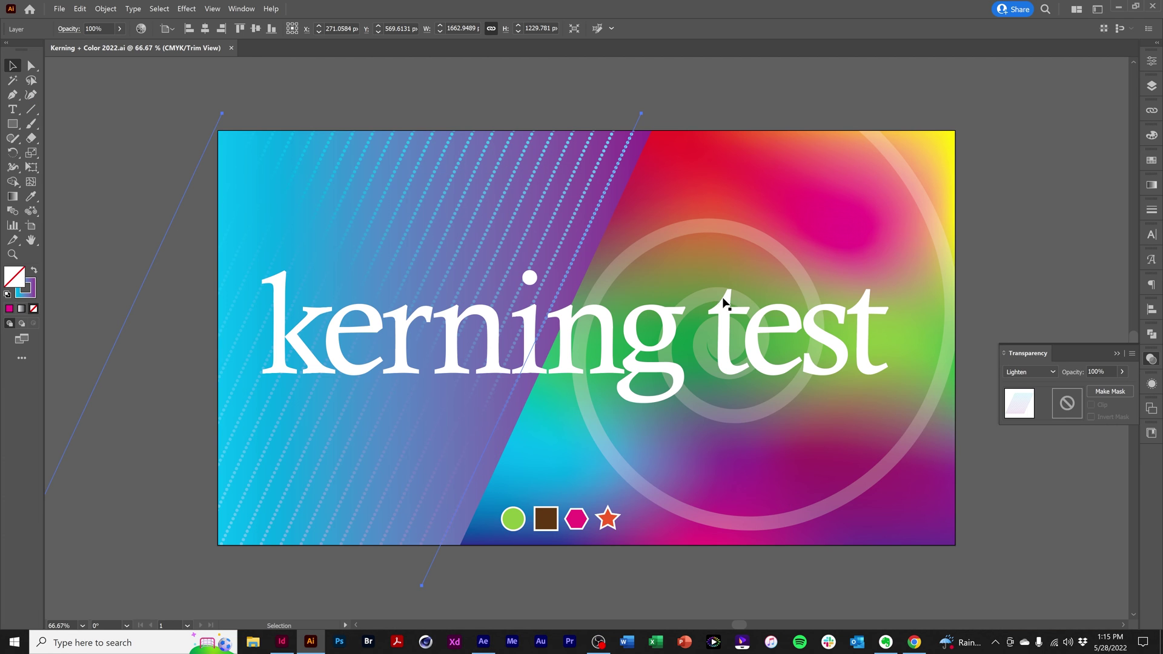
left_click(31, 183)
left_click(1152, 85)
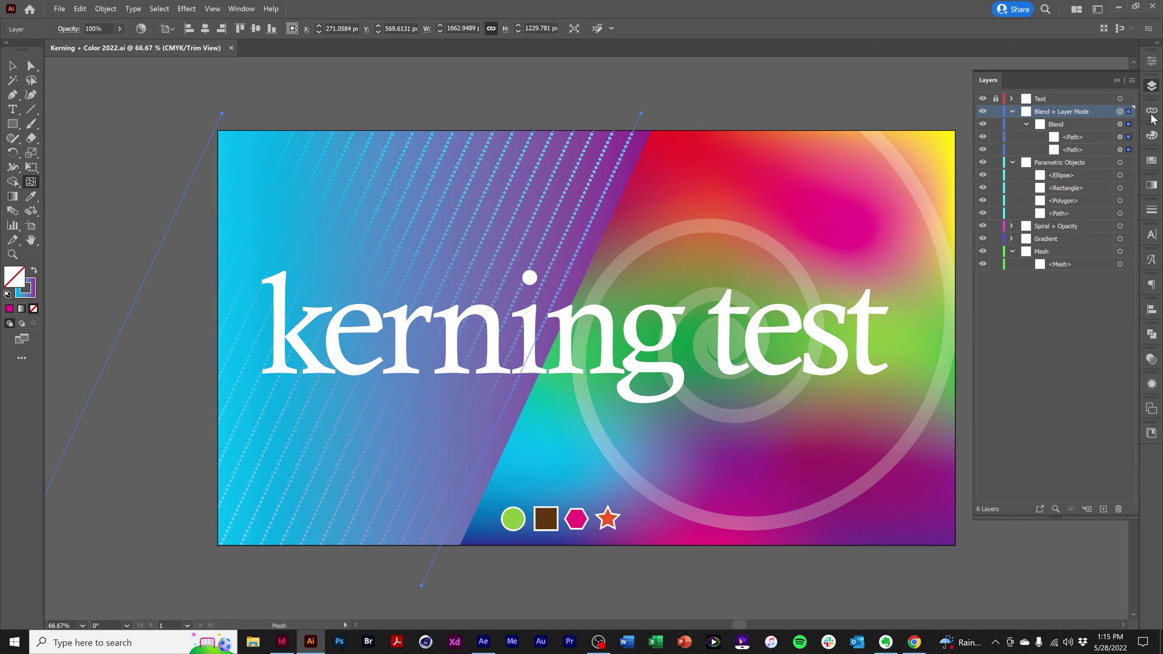
left_click(1120, 265)
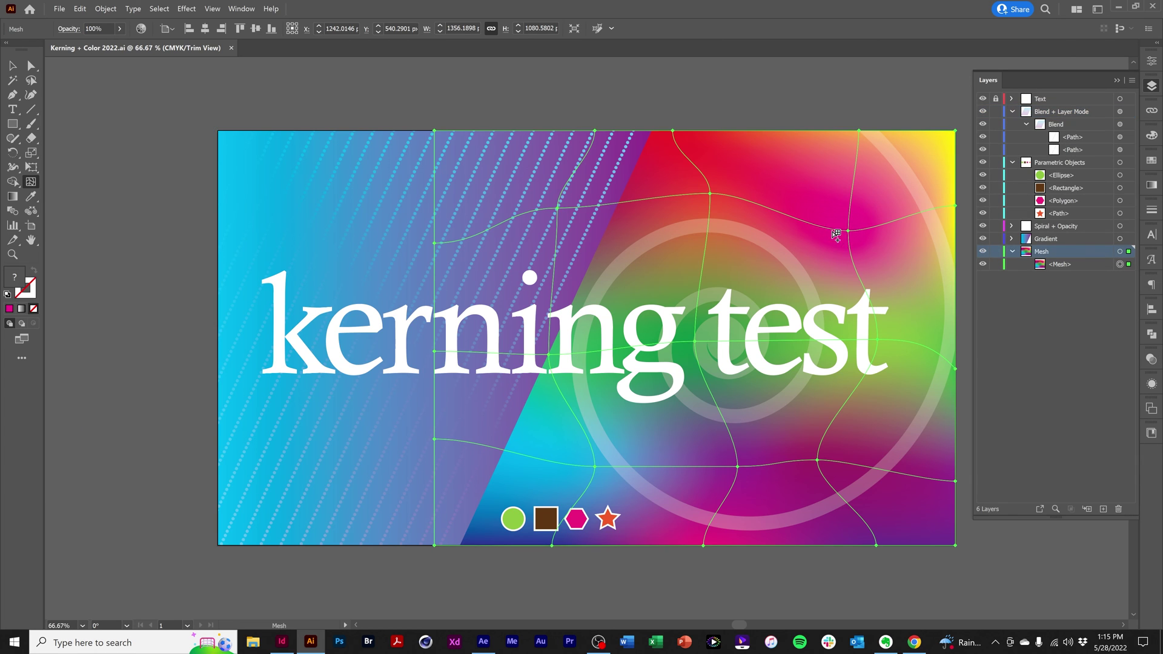
left_click(849, 230)
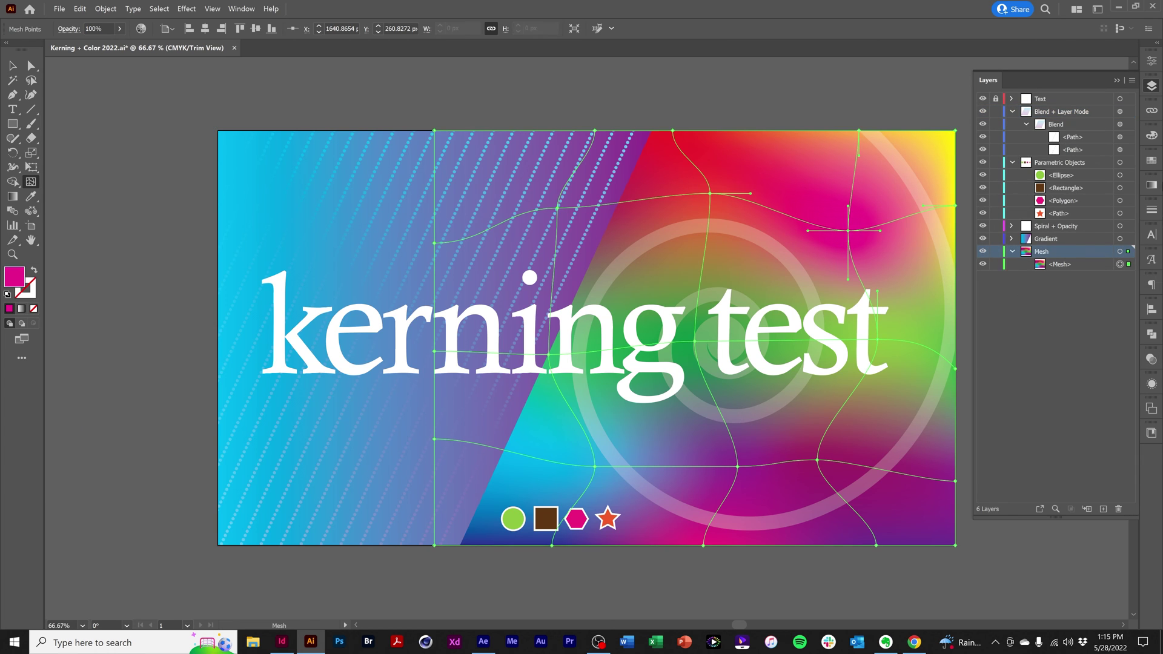
left_click(1152, 161)
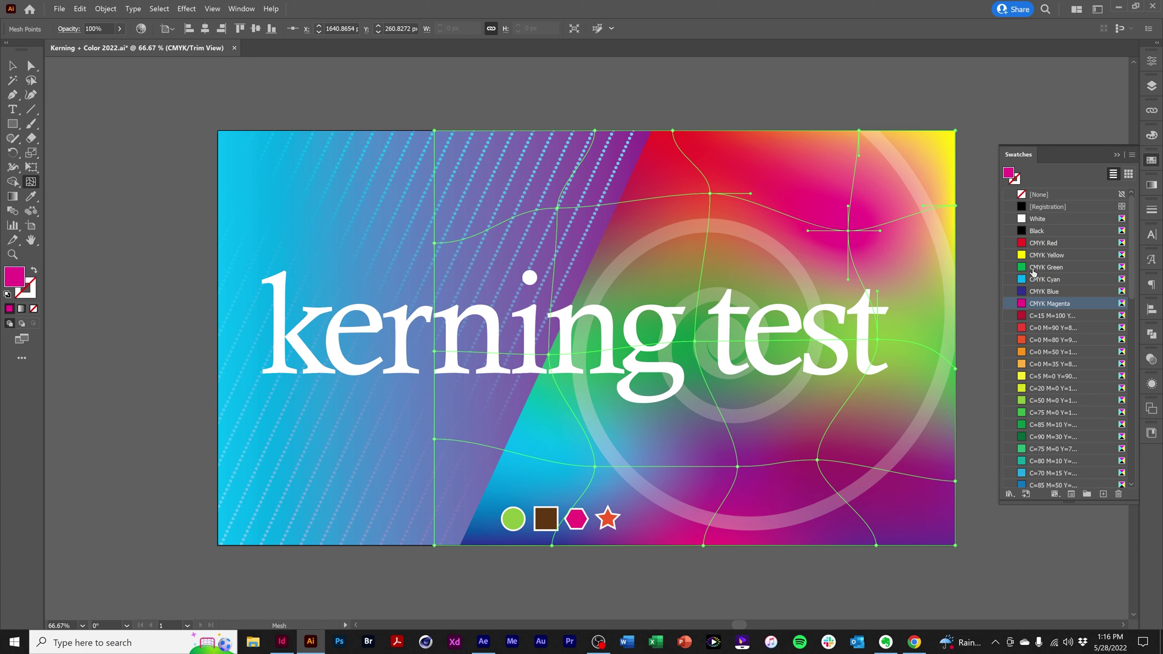
left_click(1038, 269)
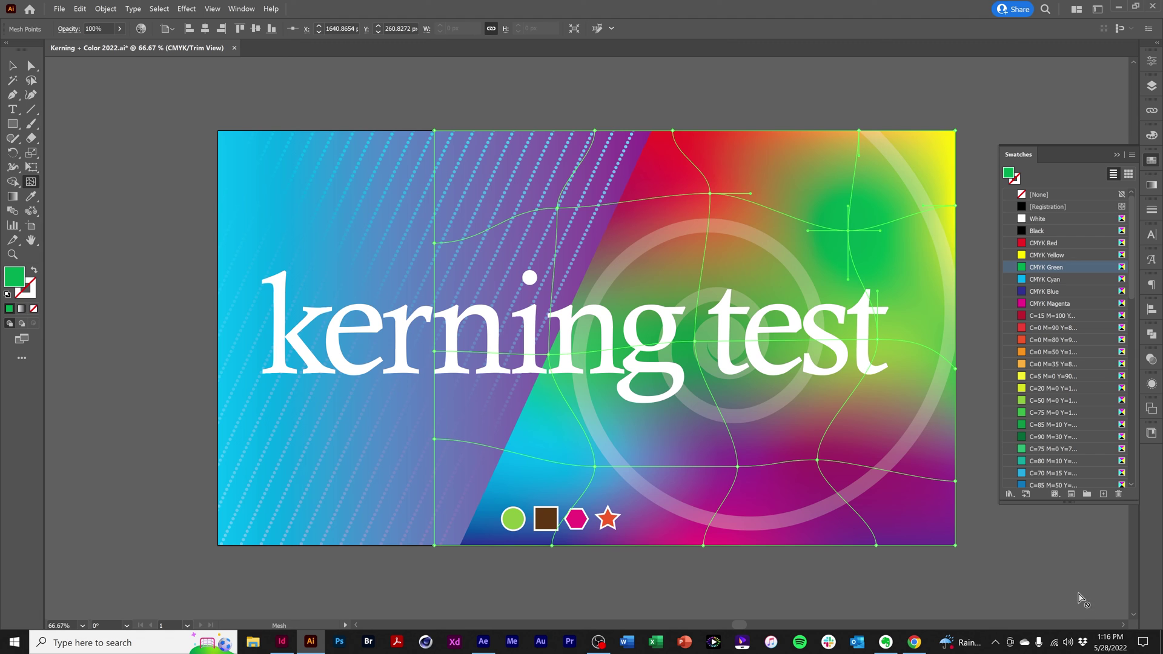
key("ctrl")
key("ctrl+s")
Return to After Effects to confirm the comp shows the new green mesh patch.
key("alt+Tab")
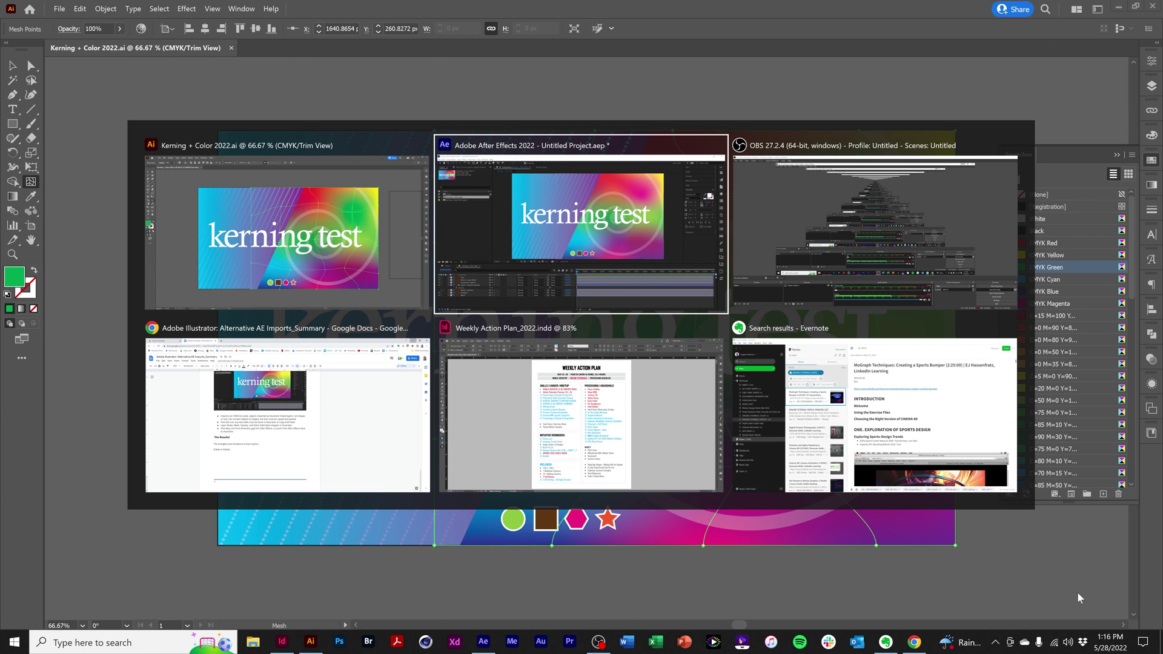